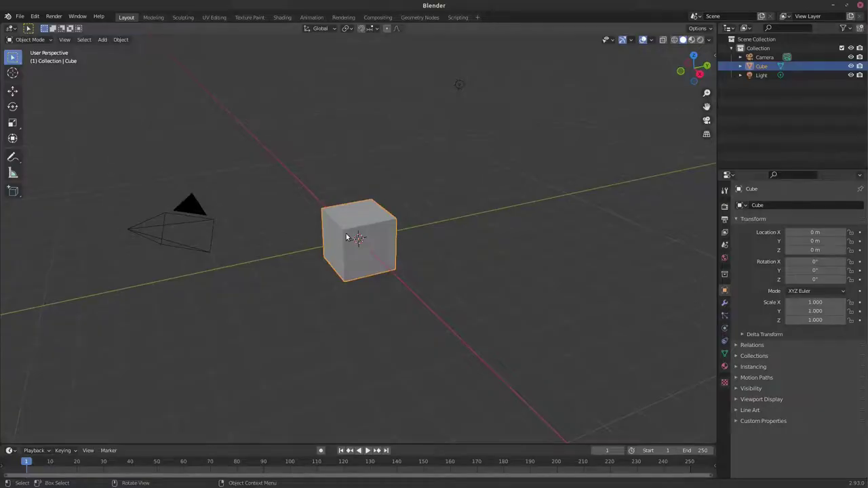
- Delete the default cube so only the camera and light remain
key(x)
click(354, 231)
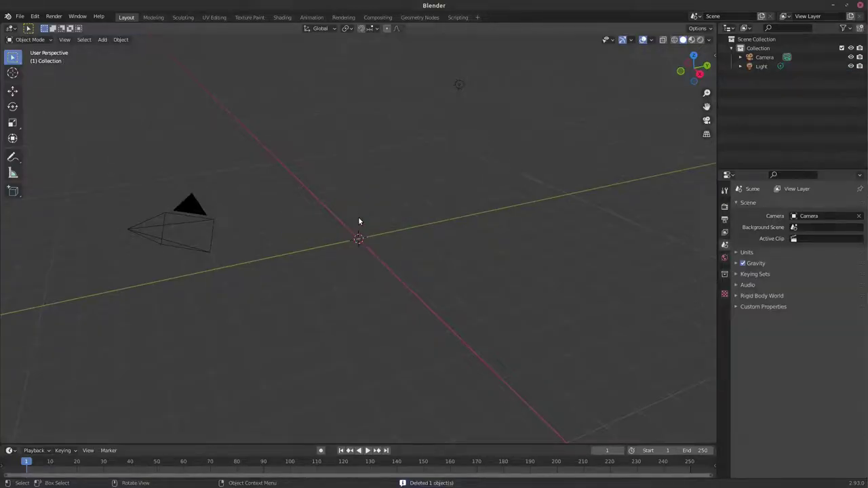
- Add a UV sphere at the origin and set the render engine to Workbench
key(shift+a)
click(401, 230)
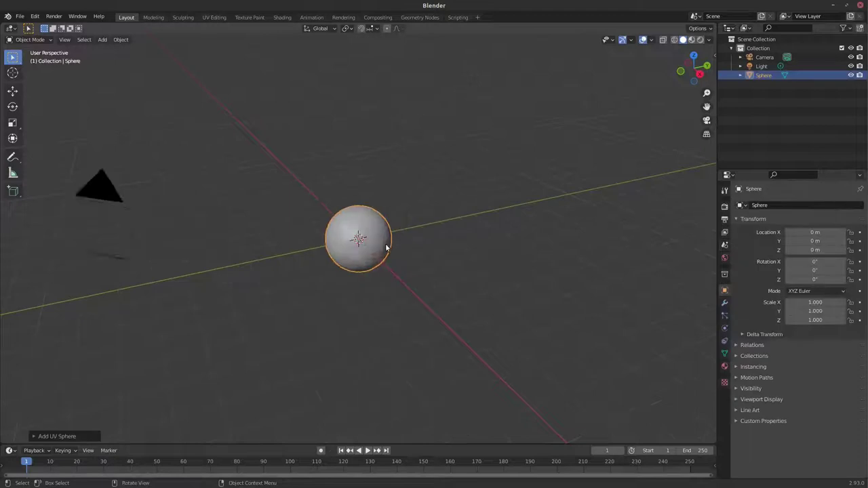
click(724, 206)
click(826, 204)
click(813, 225)
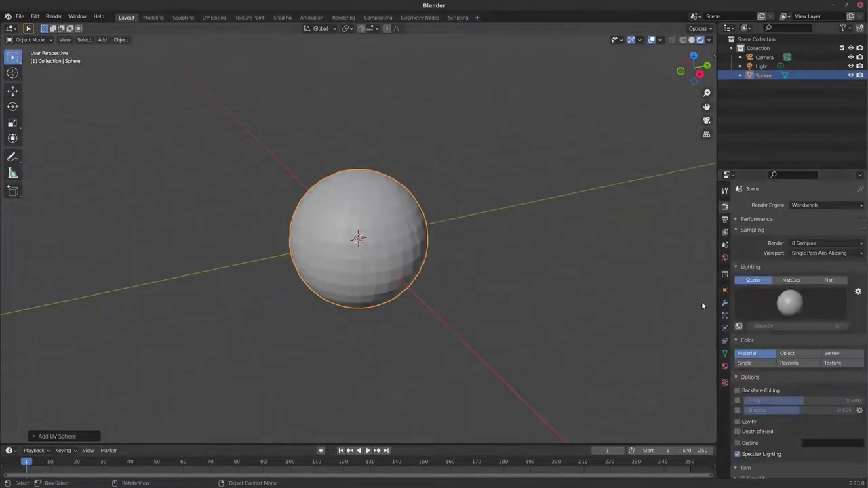
- Select the light, check its settings and the World settings, and view the scene from the front
click(761, 66)
click(724, 328)
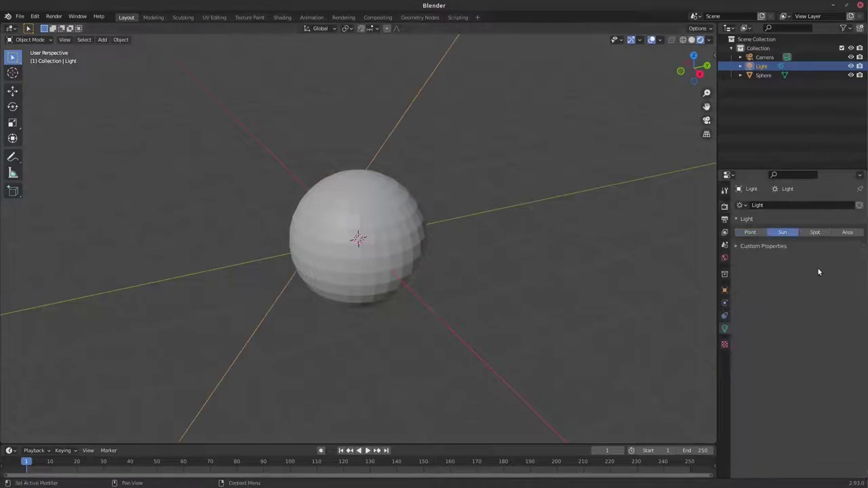
click(724, 258)
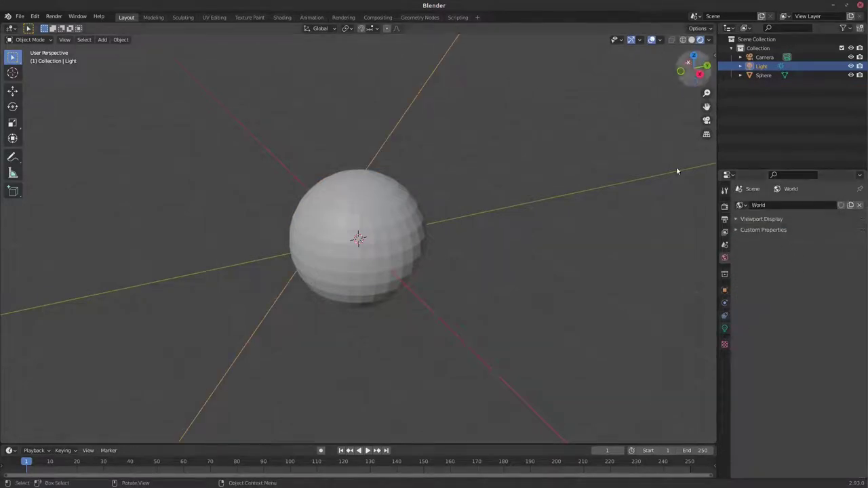
click(680, 71)
click(724, 206)
- Switch the render engine to Cycles, darken the world background to near black, and hide viewport overlays
click(814, 205)
click(806, 235)
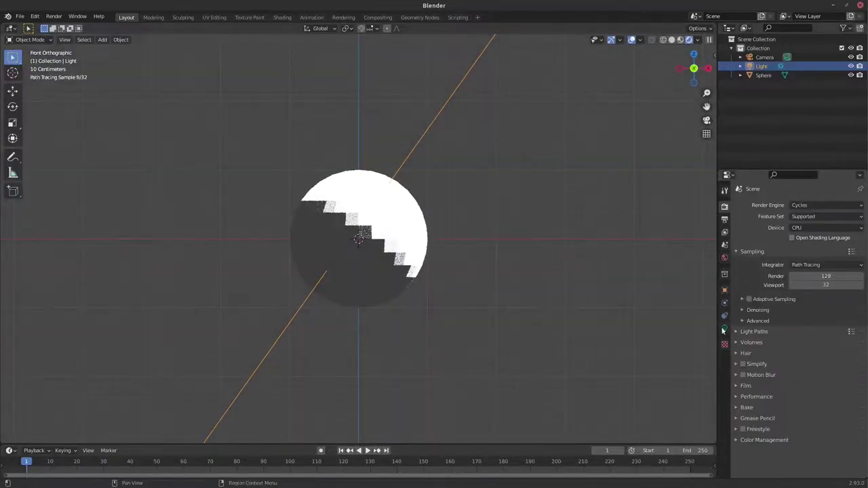
click(724, 258)
click(814, 259)
click(846, 187)
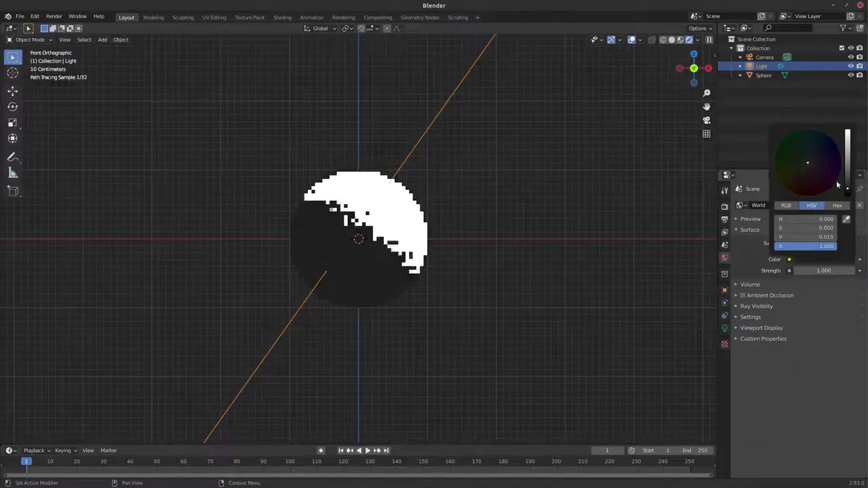
click(632, 39)
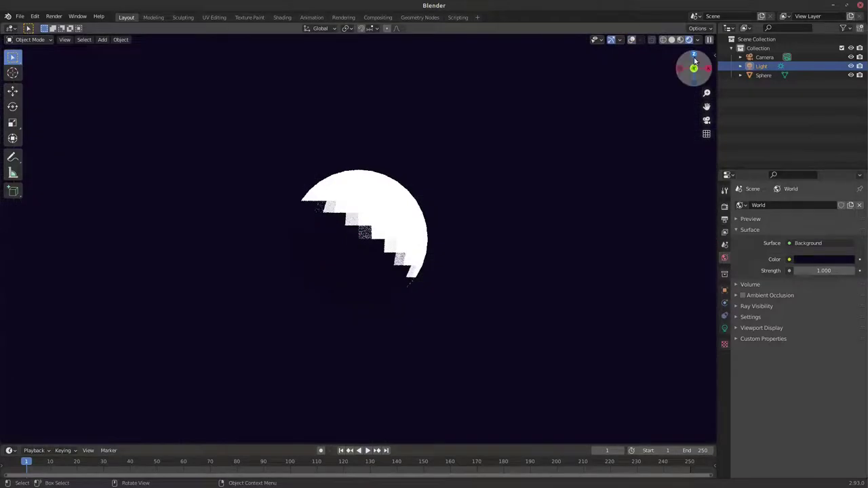
- Set the sun light's strength to 2
click(724, 328)
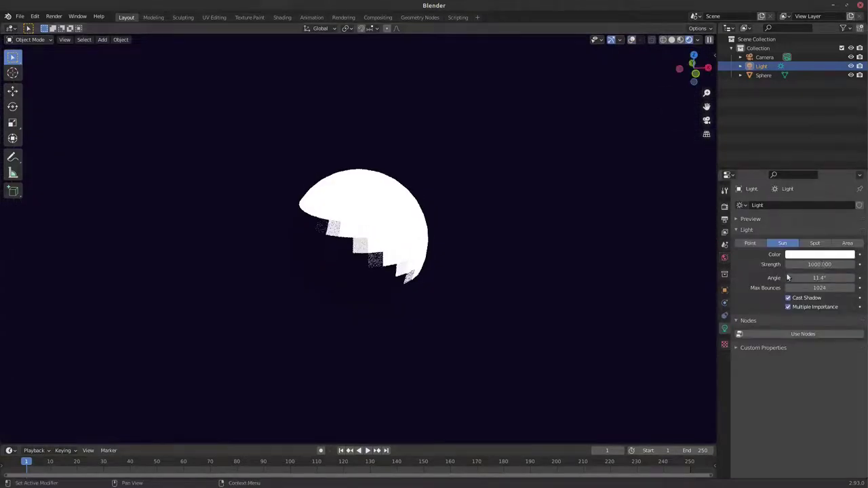
click(819, 264)
text(2)
key(Return)
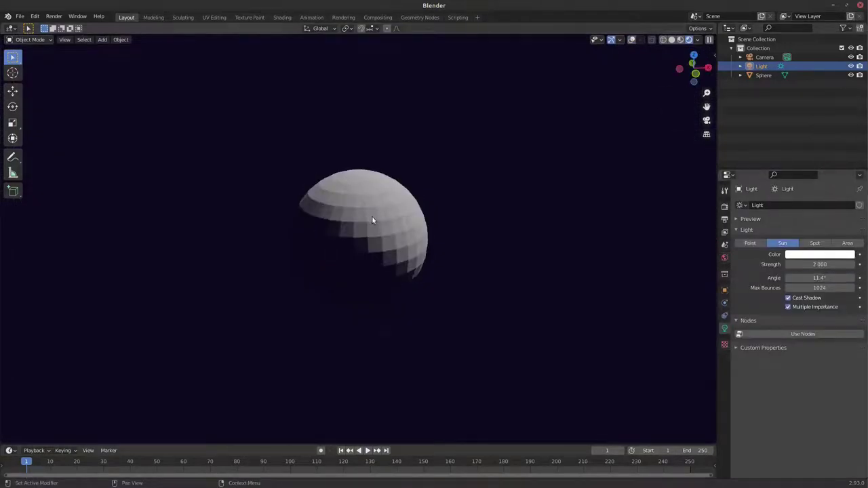
- Shade the sphere smooth
right_click(372, 215)
click(415, 211)
right_click(415, 211)
click(417, 216)
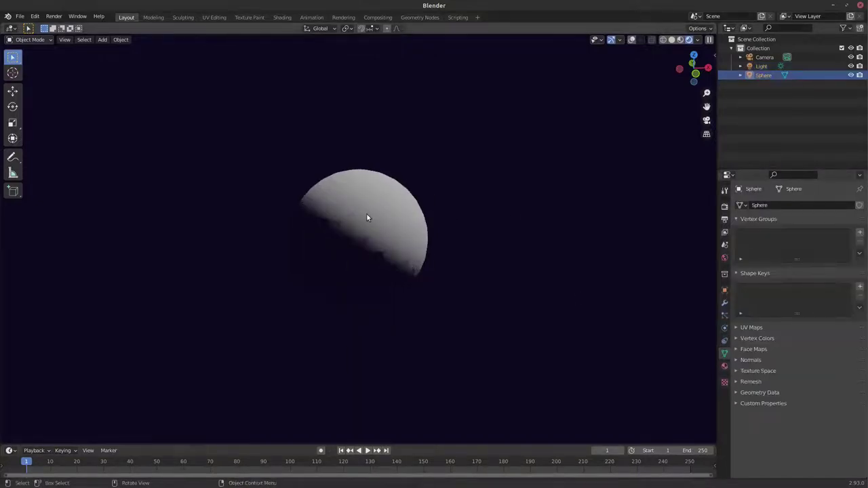
- Widen the sun angle to 12.7°, enable light nodes and tint the emission pale green
click(761, 65)
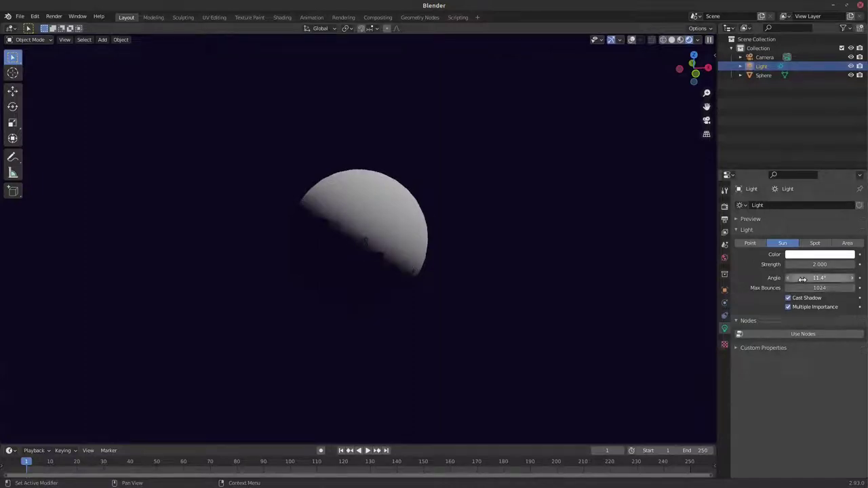
drag(802, 279, 817, 278)
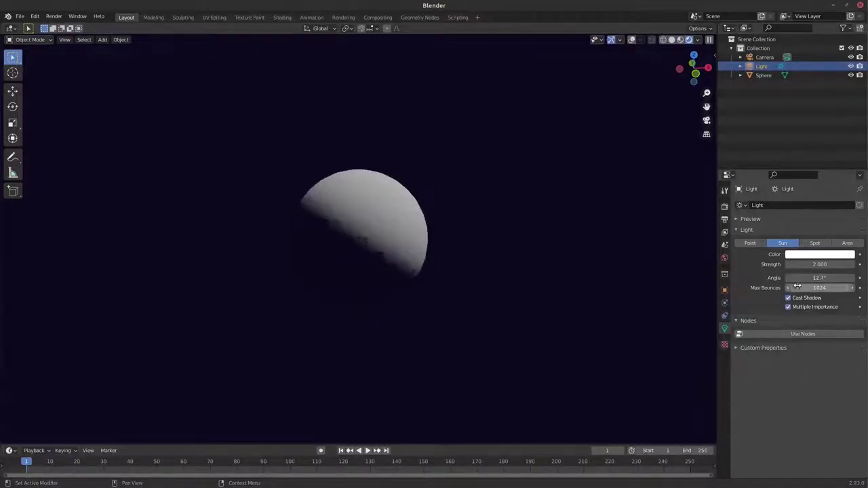
click(802, 333)
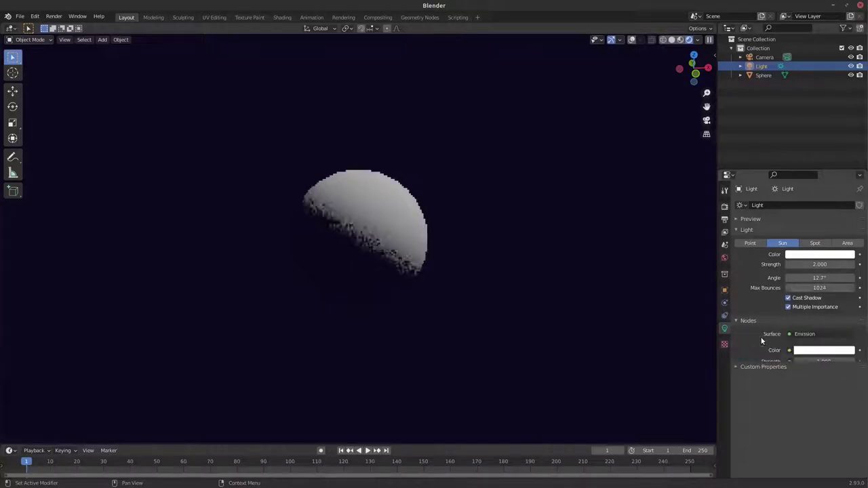
click(803, 351)
mouse_move(812, 272)
mouse_down()
mouse_move(837, 271)
mouse_move(805, 255)
mouse_up()
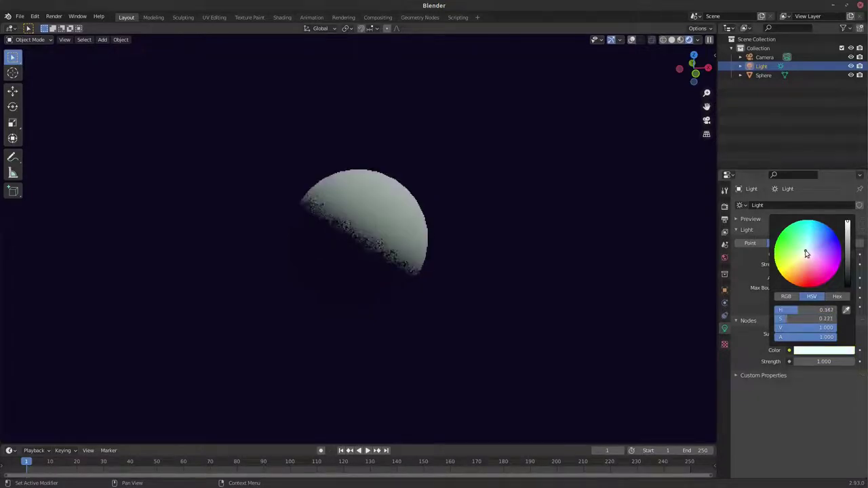
click(364, 218)
click(724, 366)
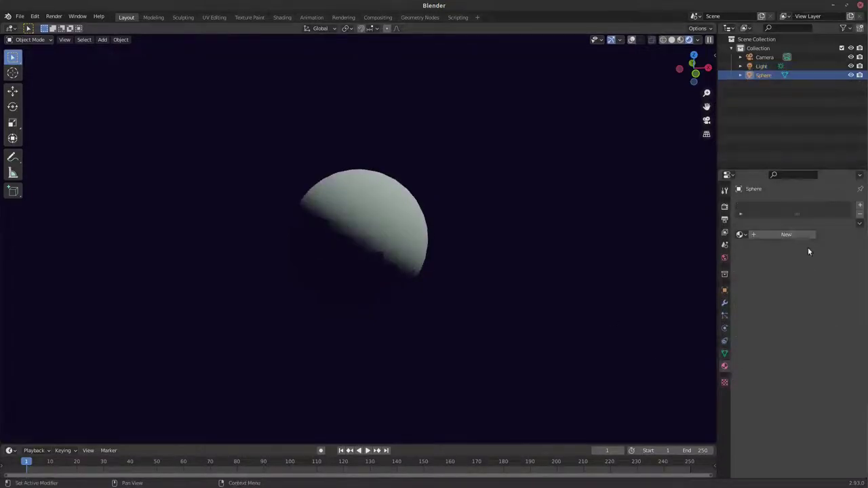
- Create a new material on the sphere and feed an Image Texture into Base Color
click(795, 234)
click(789, 311)
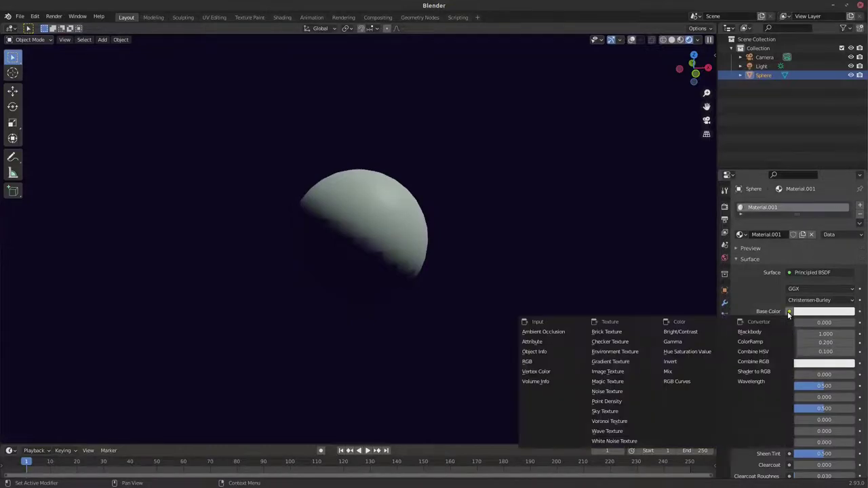
click(614, 370)
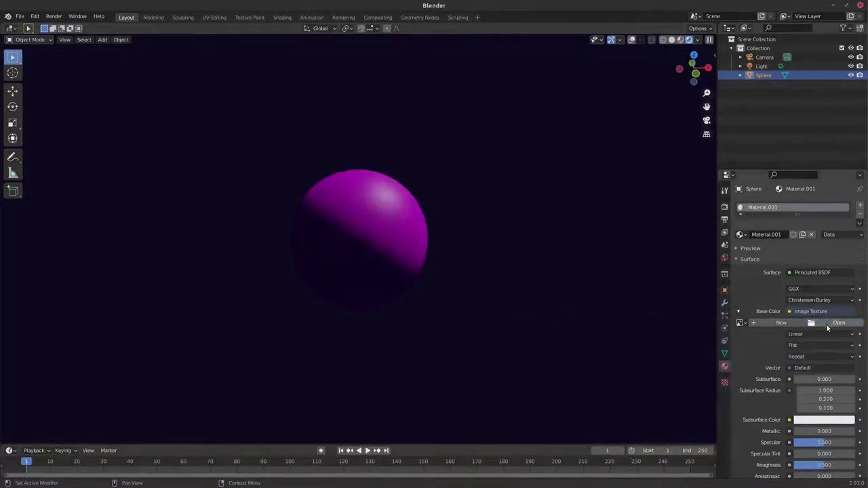
- Load 8081_earthlights2k.jpg from the DATA1/texture folder as the image texture
click(824, 323)
double_click(407, 178)
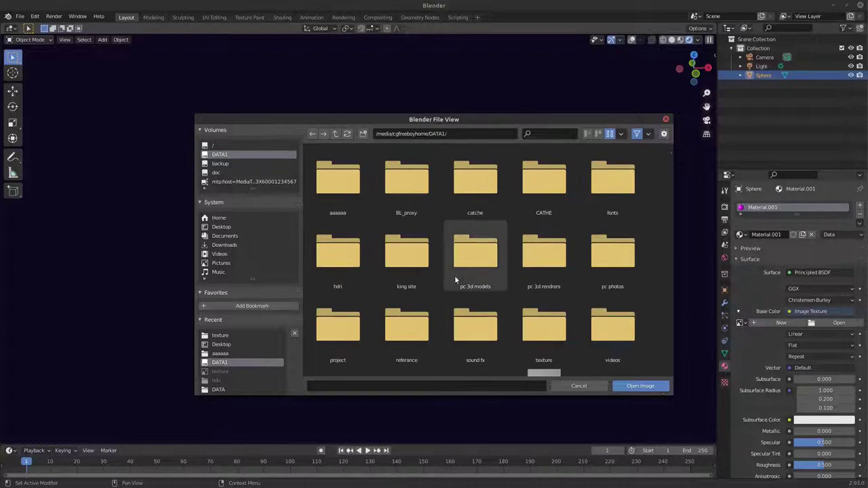
double_click(555, 329)
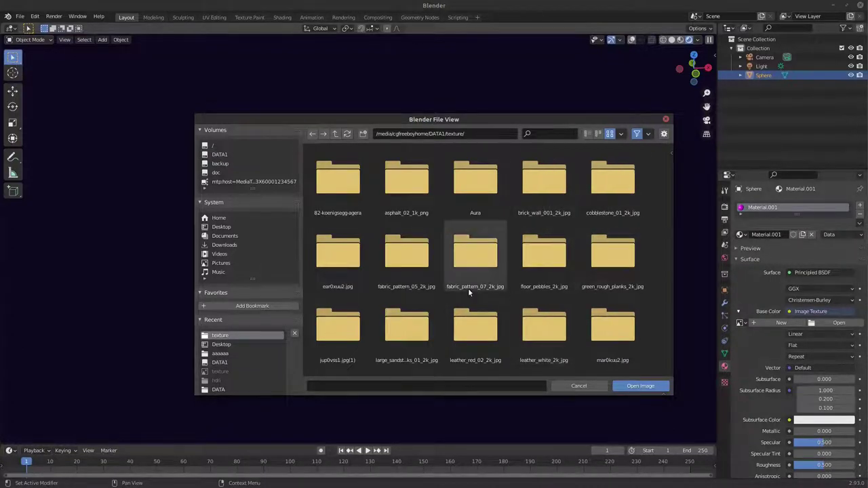
double_click(329, 269)
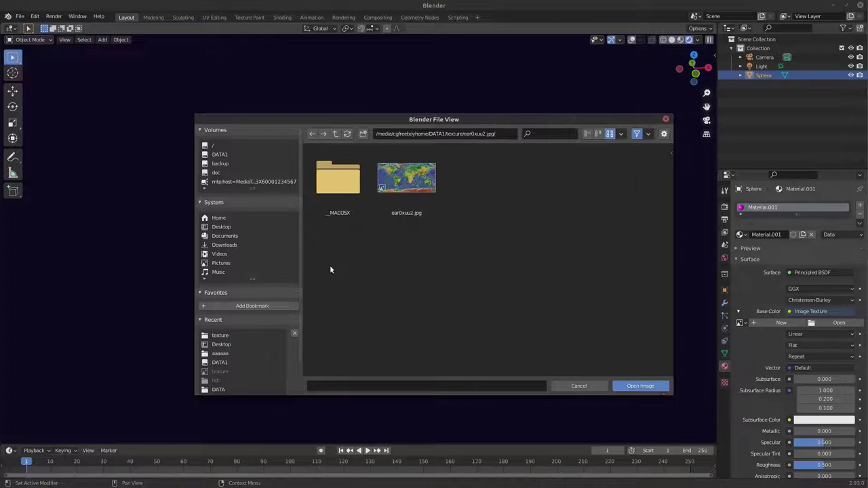
click(314, 135)
scroll(428, 311, down, 2)
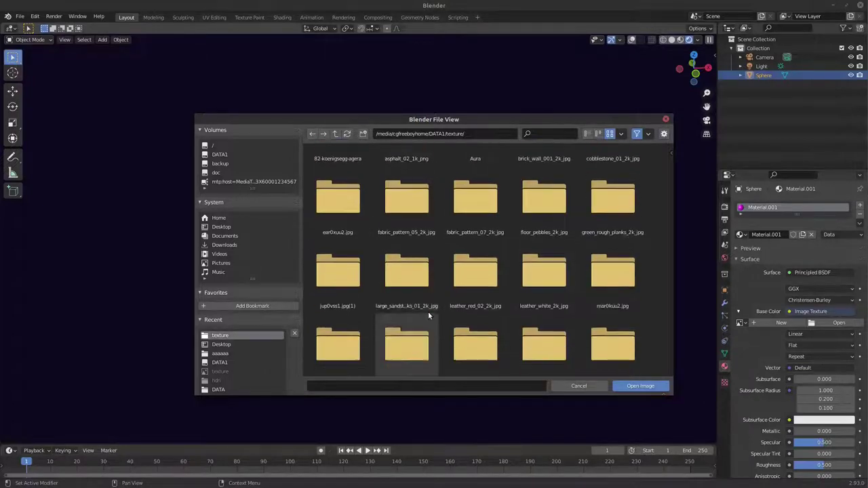
scroll(427, 314, down, 4)
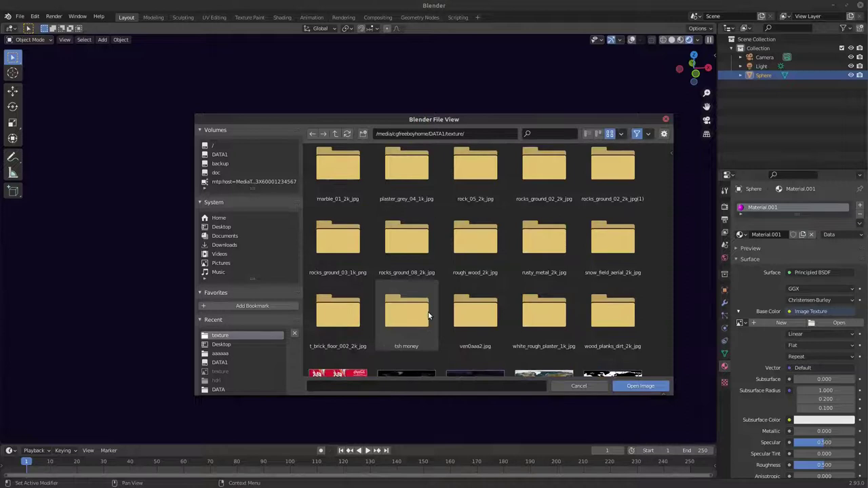
scroll(428, 315, down, 3)
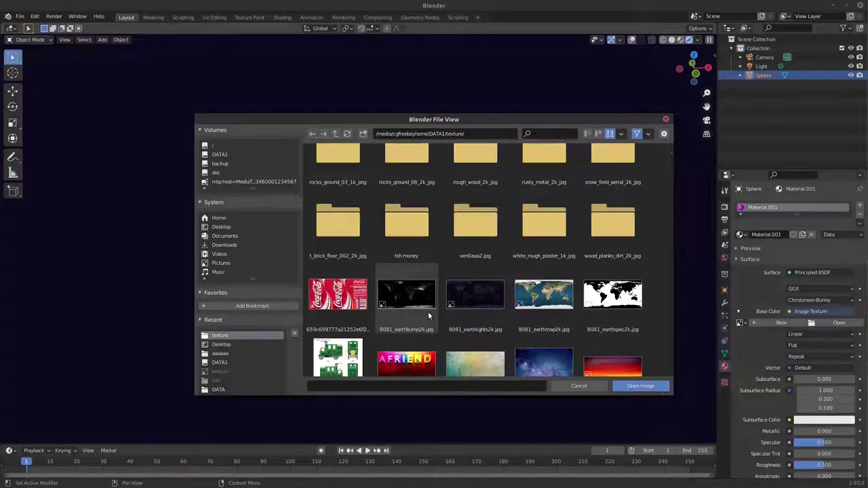
click(481, 331)
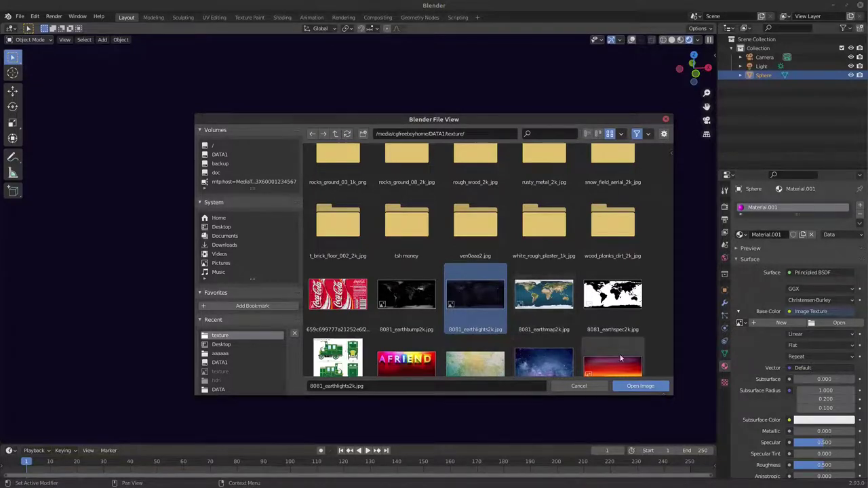
click(640, 385)
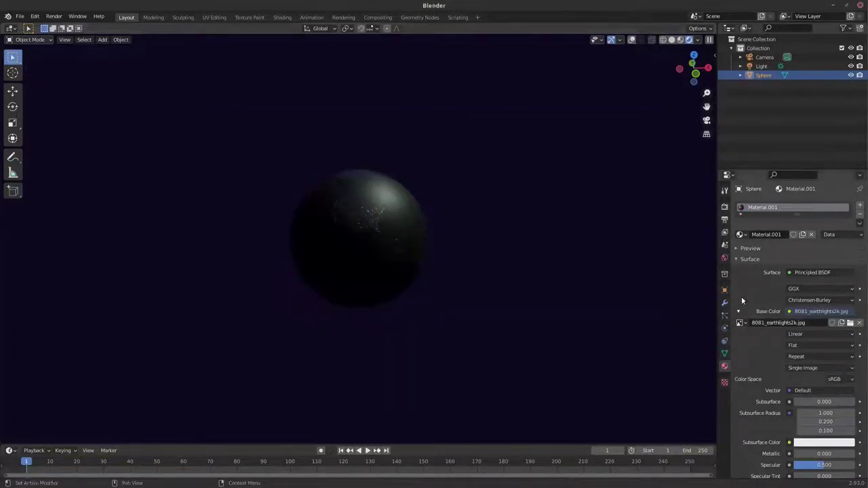
- Replace the Base Color image with 8081_earthmap2k.jpg
click(850, 323)
scroll(500, 333, down, 3)
click(545, 215)
click(640, 386)
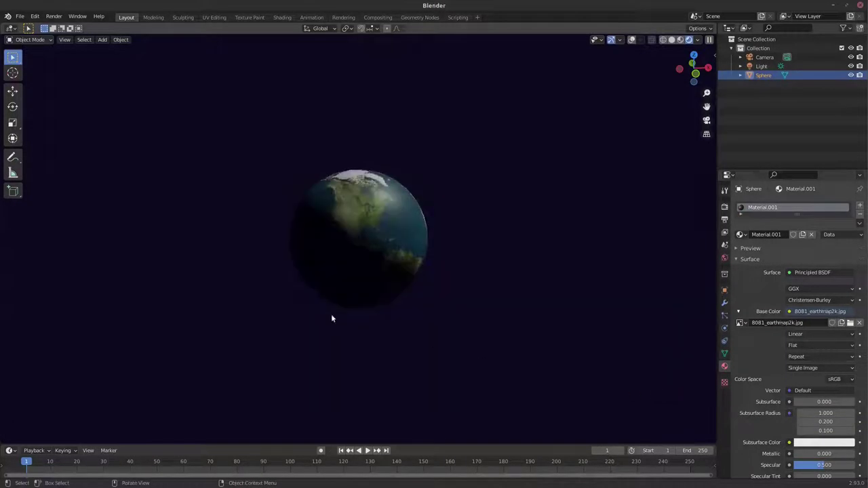
scroll(357, 233, up, 5)
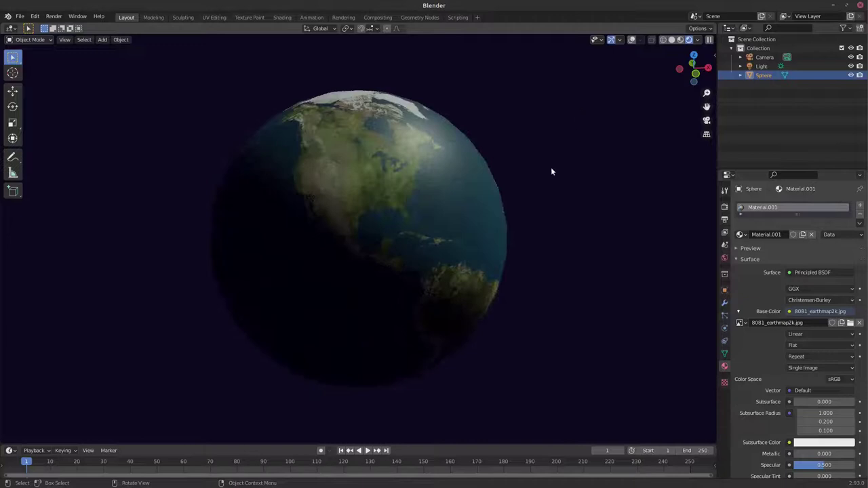
- Add a Subdivision modifier to smooth the sphere
key(Tab)
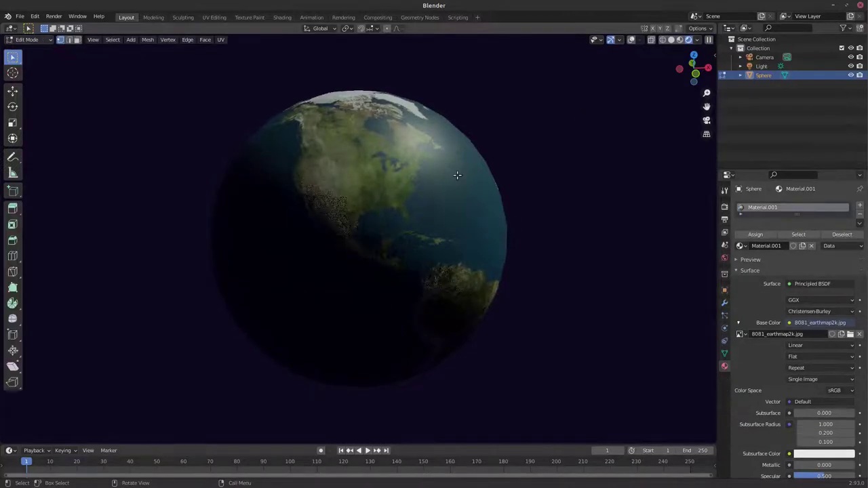
key(Tab)
click(724, 302)
click(759, 205)
click(759, 260)
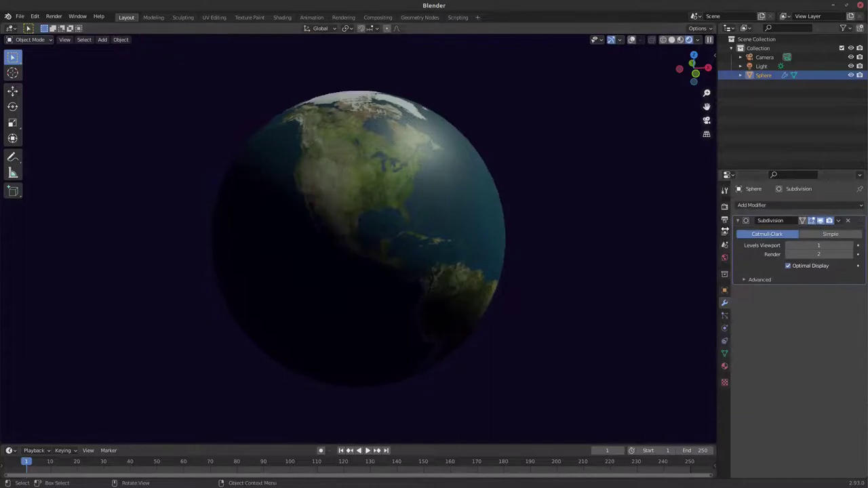
- Darken the World background colour to almost black
click(724, 257)
click(802, 260)
click(849, 194)
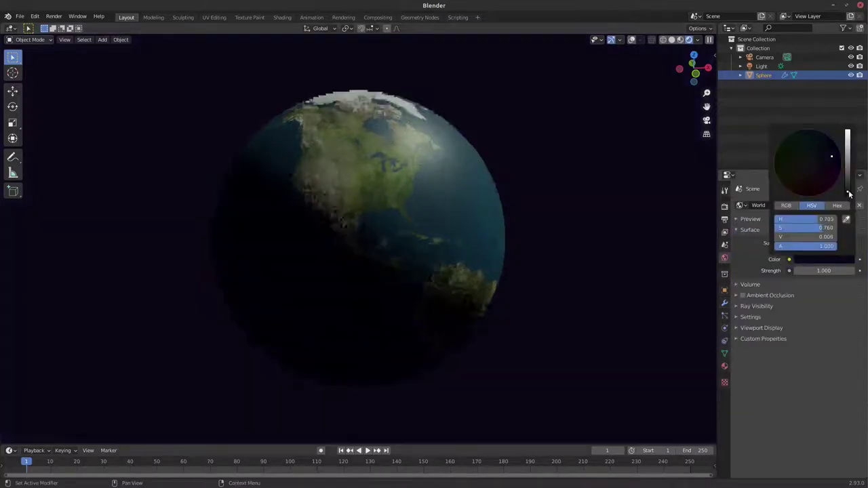
drag(849, 195, 849, 198)
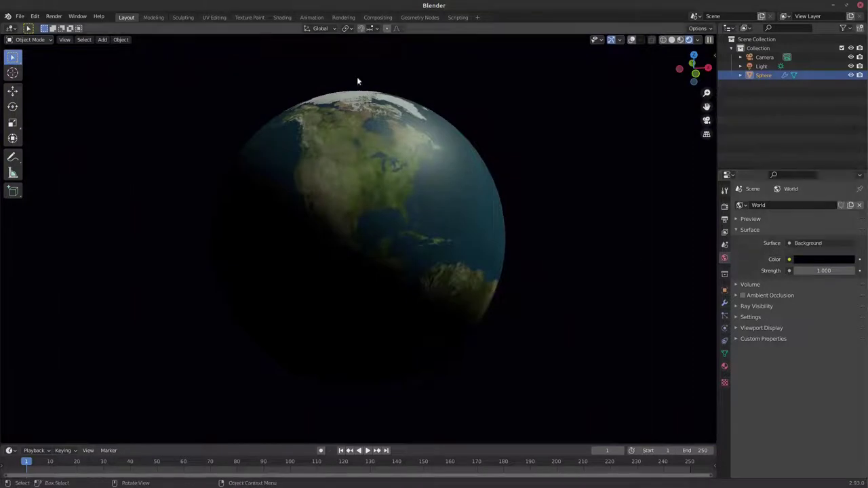
click(157, 18)
click(281, 17)
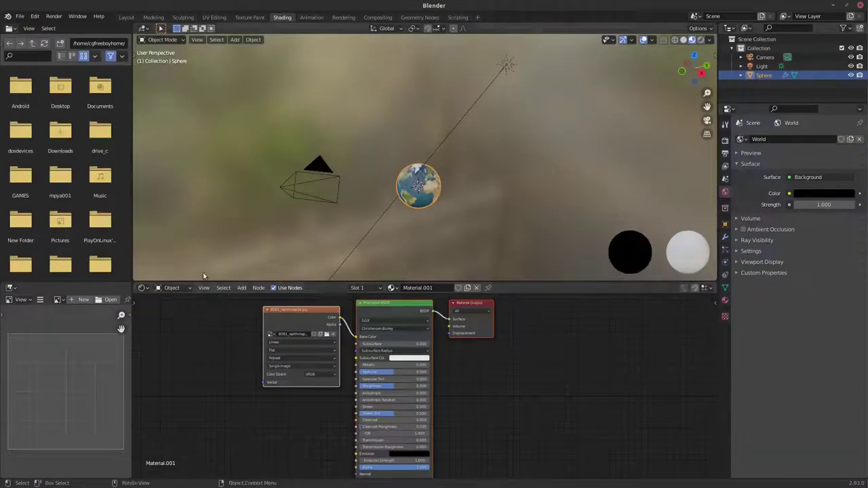
- Show the World nodes and connect a Texture Coordinate's Generated output to the Background colour
click(169, 289)
click(173, 308)
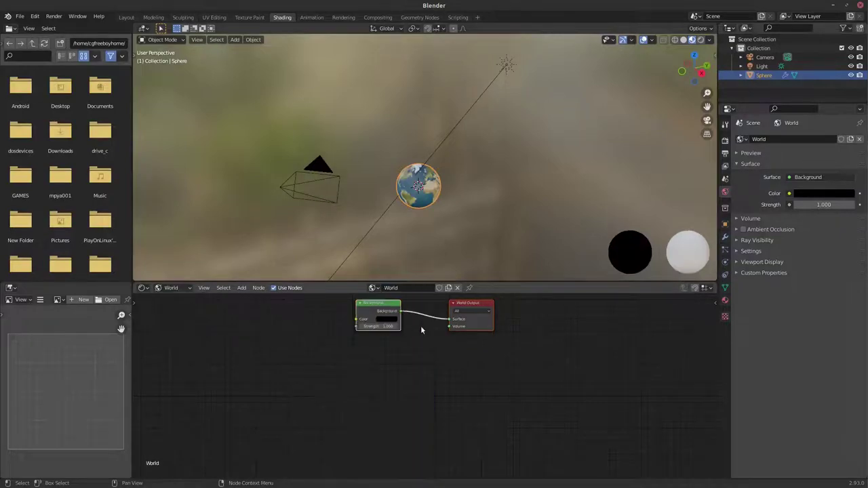
key(Home)
mouse_move(365, 313)
mouse_down()
mouse_move(368, 328)
mouse_move(382, 328)
mouse_up()
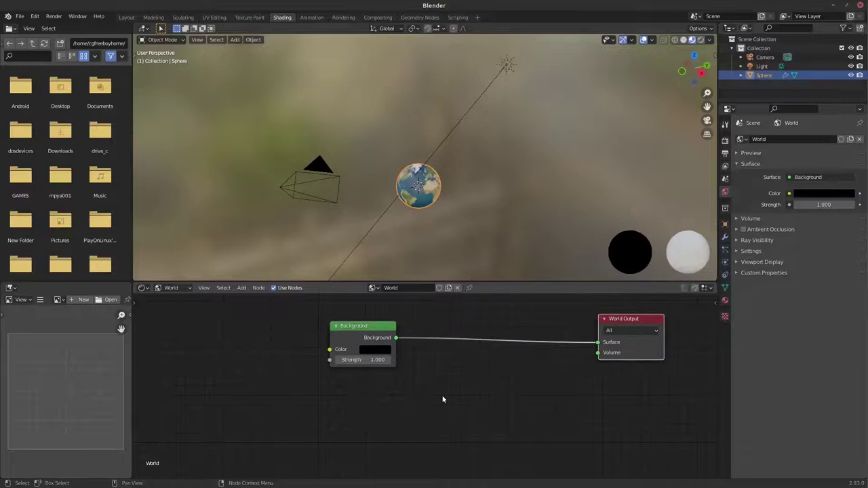
key(shift+a)
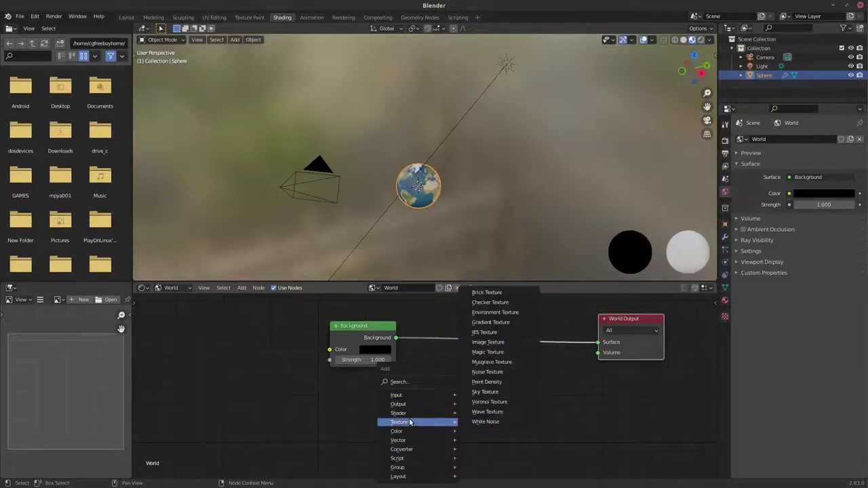
click(493, 345)
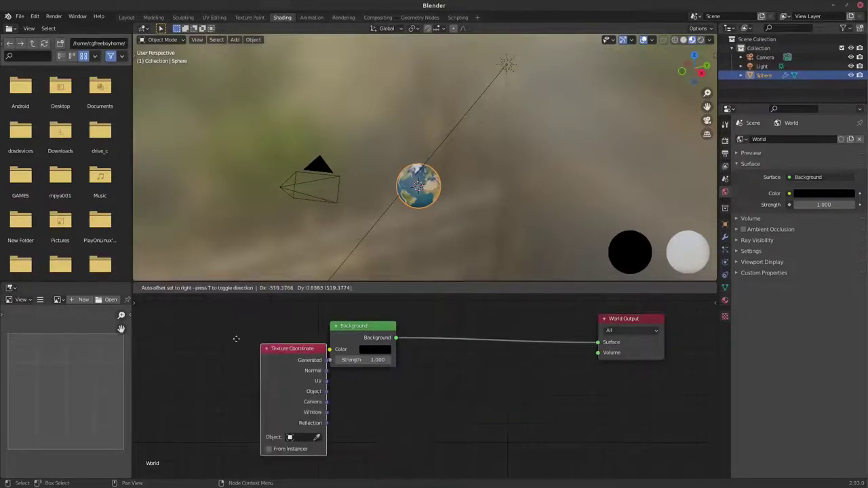
click(205, 371)
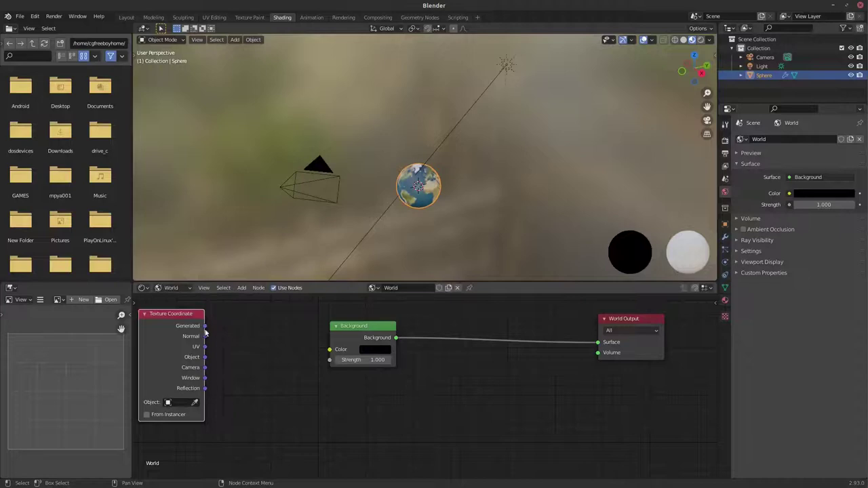
drag(206, 326, 314, 355)
mouse_move(205, 326)
mouse_down()
mouse_move(313, 354)
mouse_move(330, 349)
mouse_up()
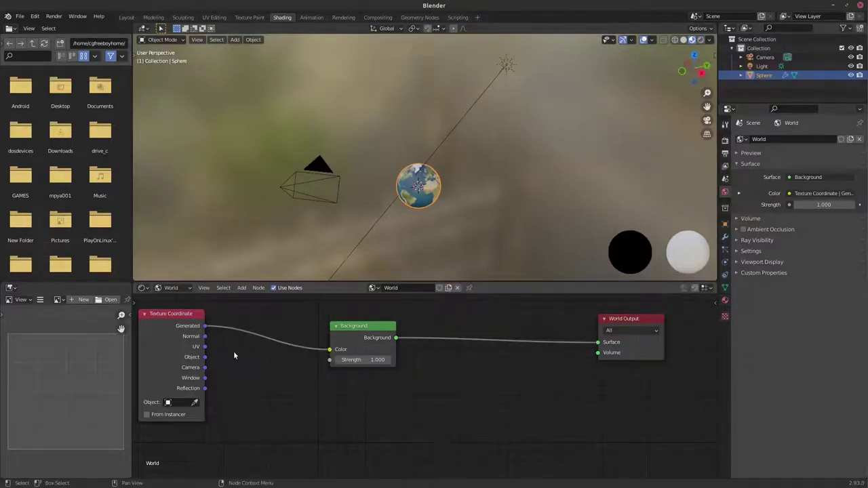
- Insert a Noise Texture before the Background node with Scale 200
key(shift+a)
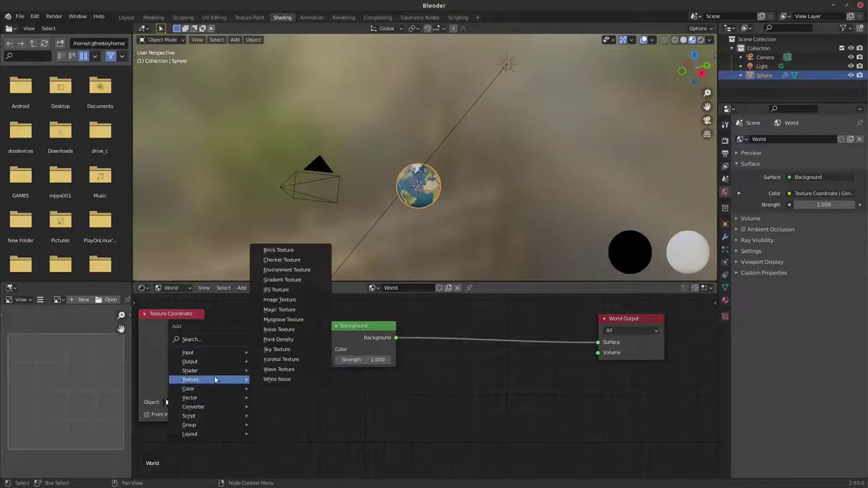
click(278, 330)
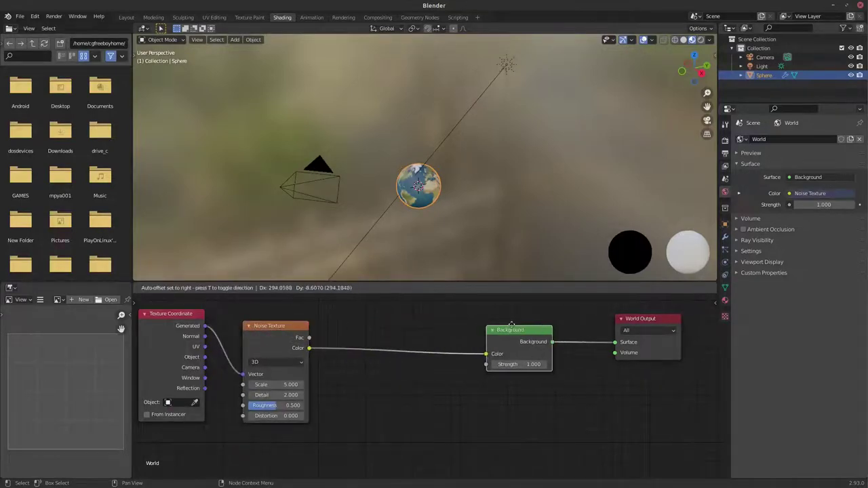
click(511, 326)
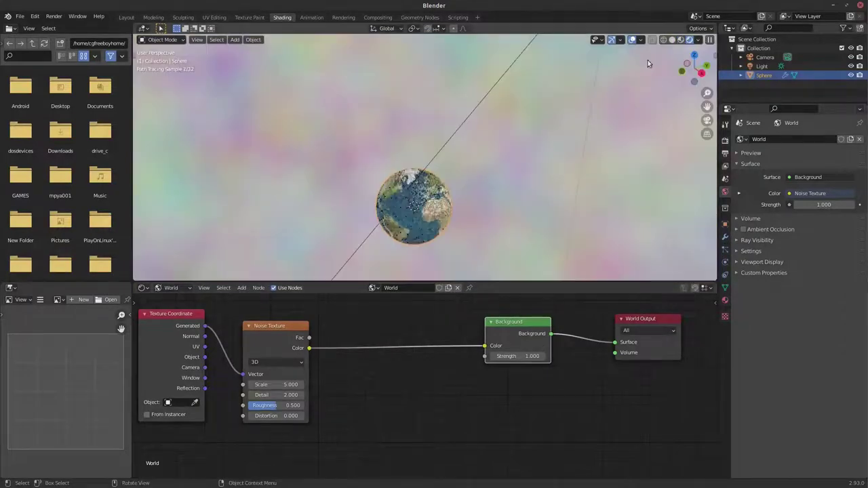
click(272, 385)
text(20)
key(Return)
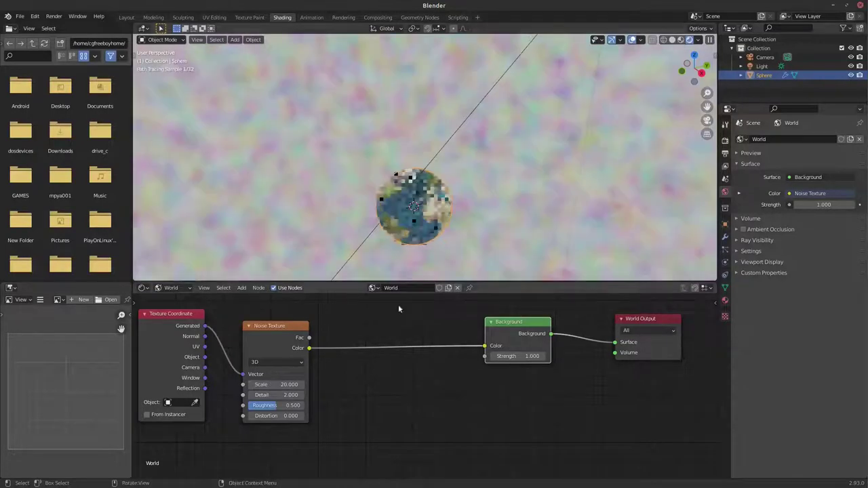
click(266, 384)
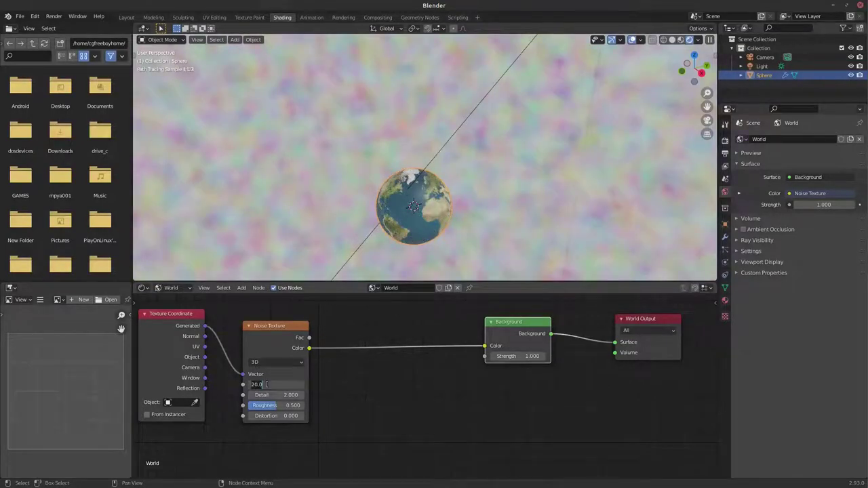
text(200)
key(Return)
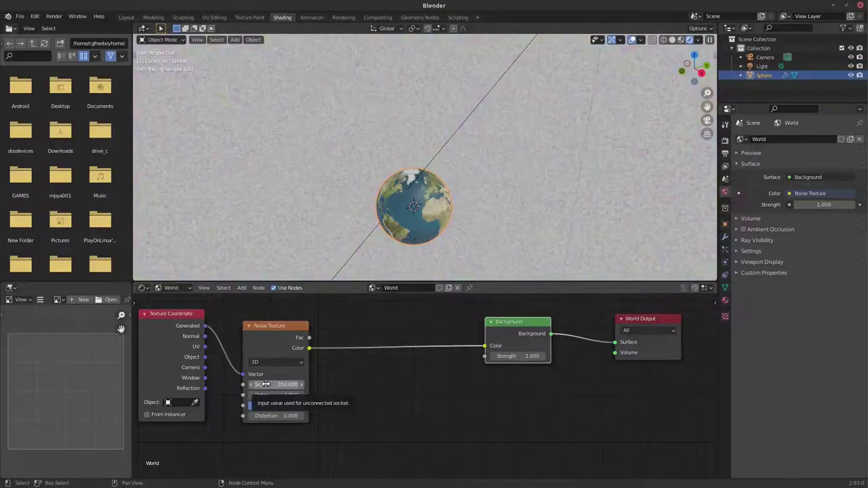
key(shift+a)
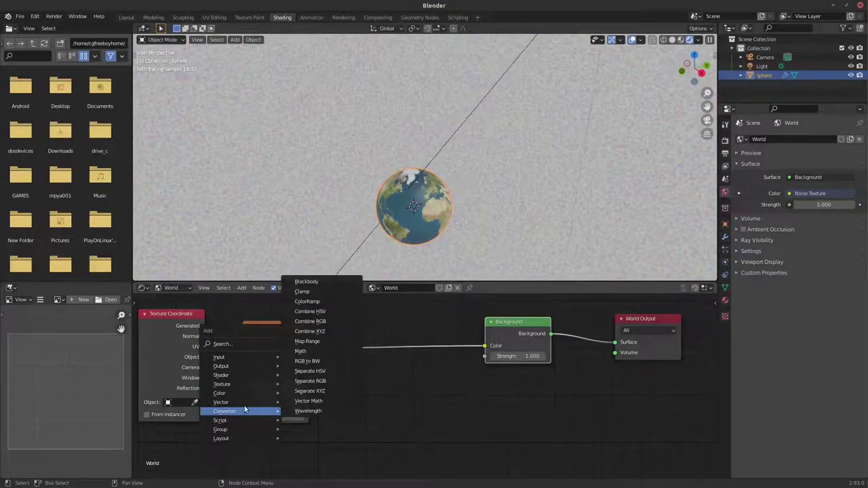
click(303, 304)
- Insert a ColorRamp after the noise, set its dark stop to very dark blue and widen it
click(366, 338)
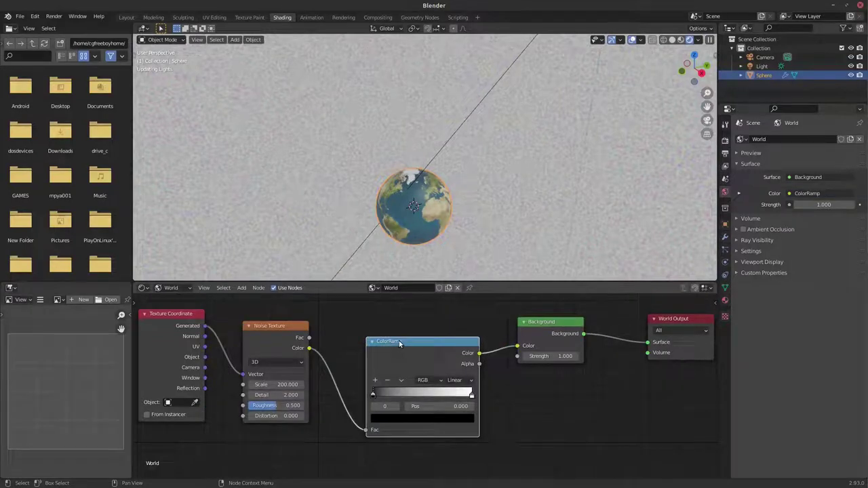
click(396, 418)
click(431, 299)
click(454, 349)
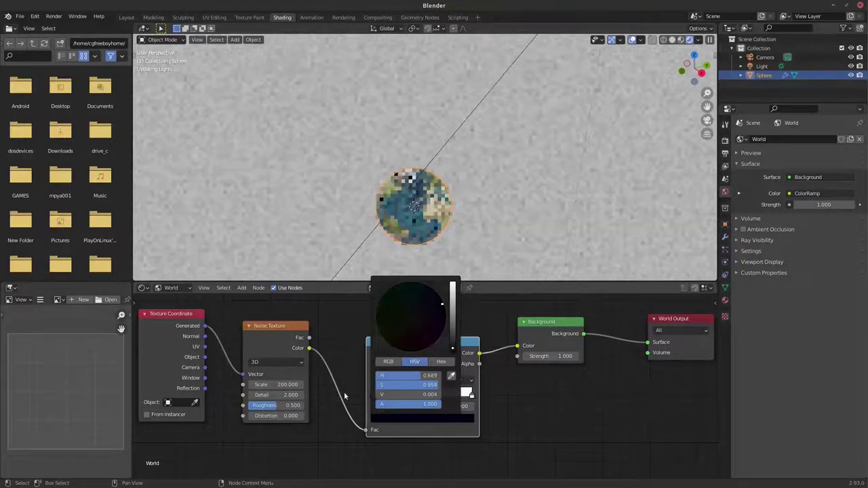
drag(374, 394, 436, 397)
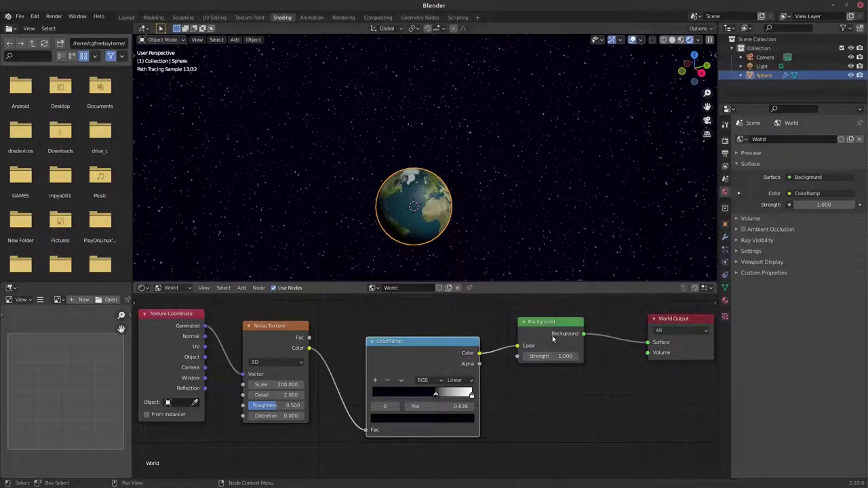
- Slide the ramp stop to about 0.685 so only sparse white stars remain
click(471, 396)
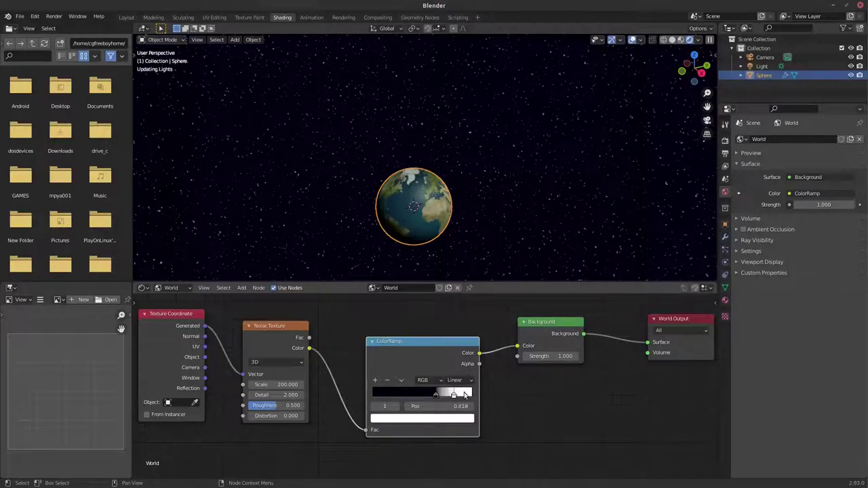
drag(436, 394, 467, 394)
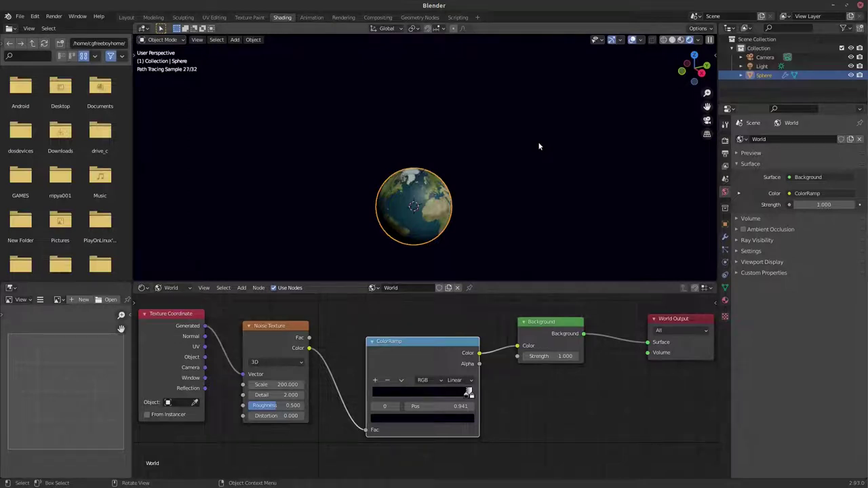
drag(467, 393, 459, 396)
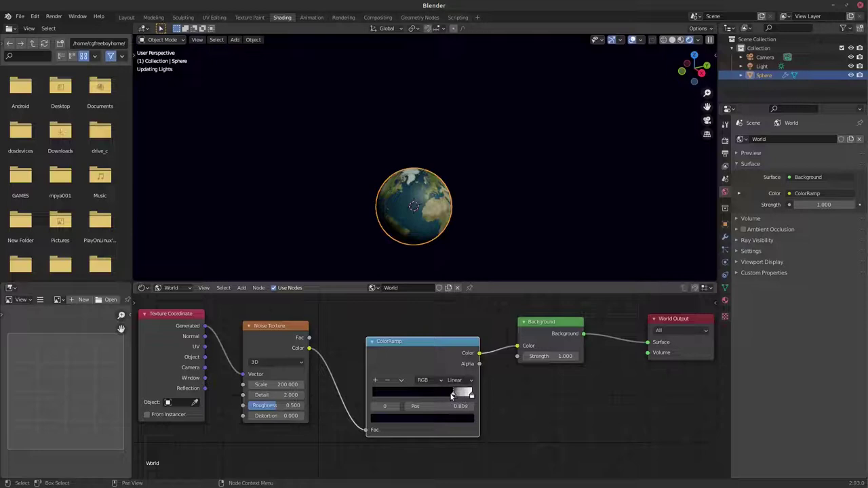
drag(452, 396, 446, 392)
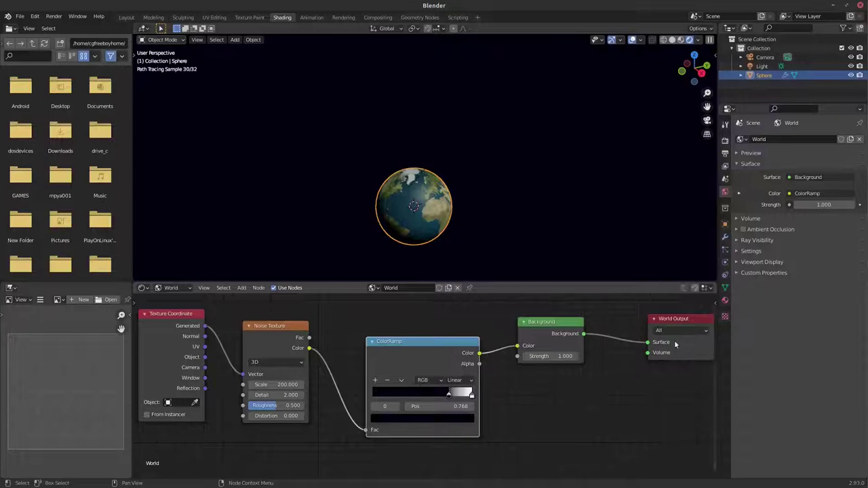
drag(449, 405, 425, 405)
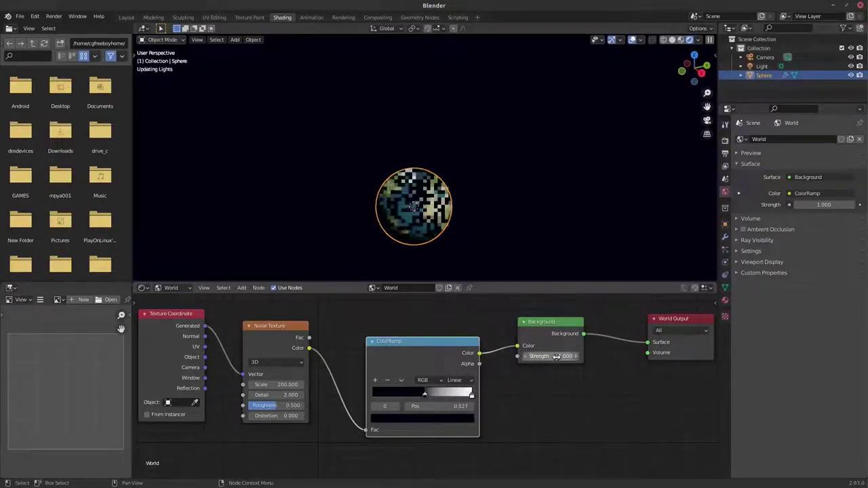
drag(424, 395, 407, 395)
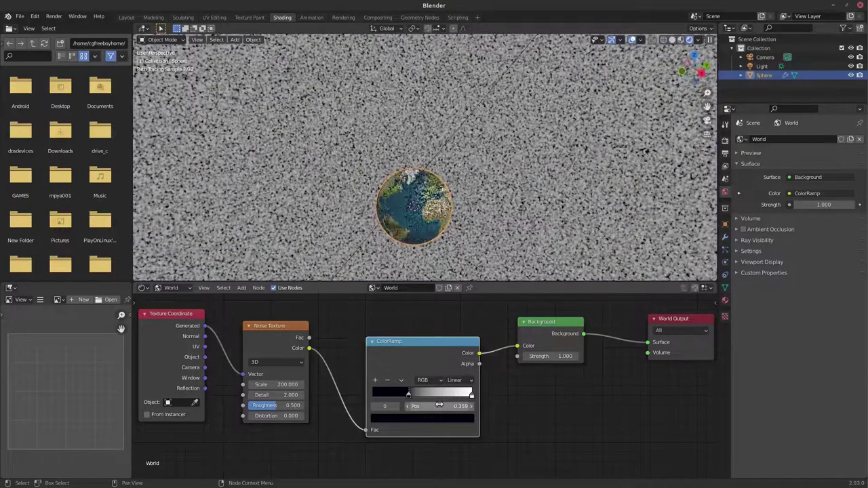
key(ctrl+z)
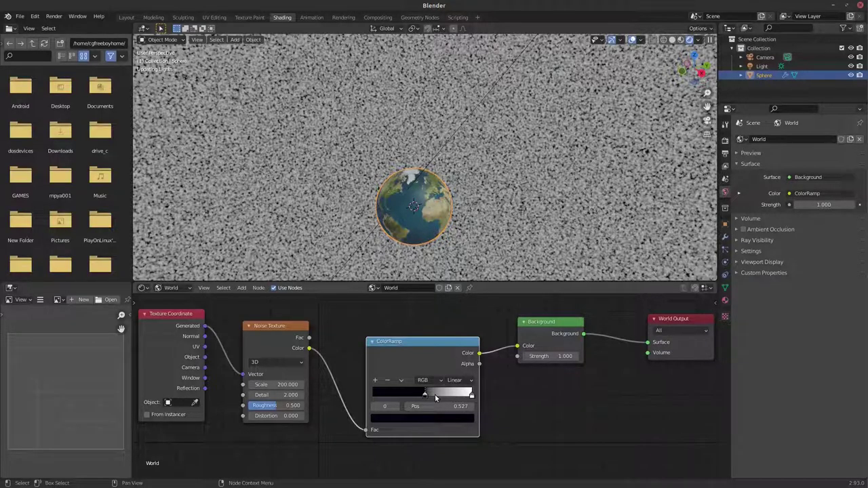
drag(435, 399, 436, 398)
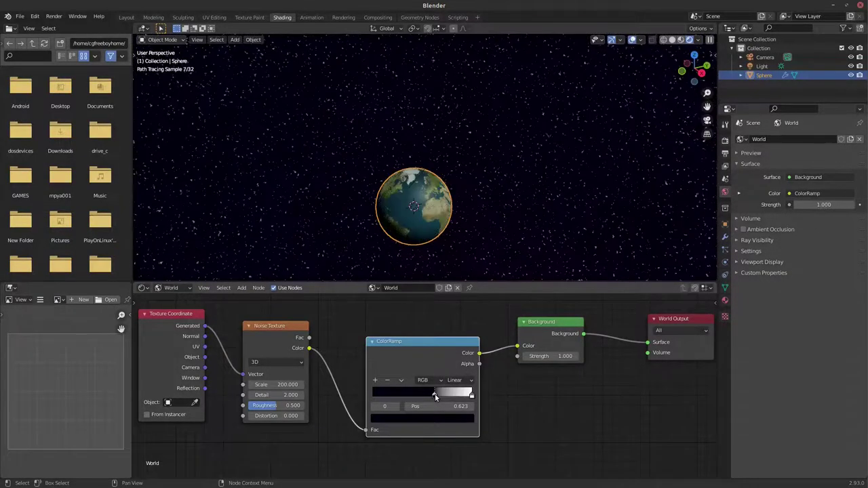
drag(440, 396, 443, 396)
click(127, 17)
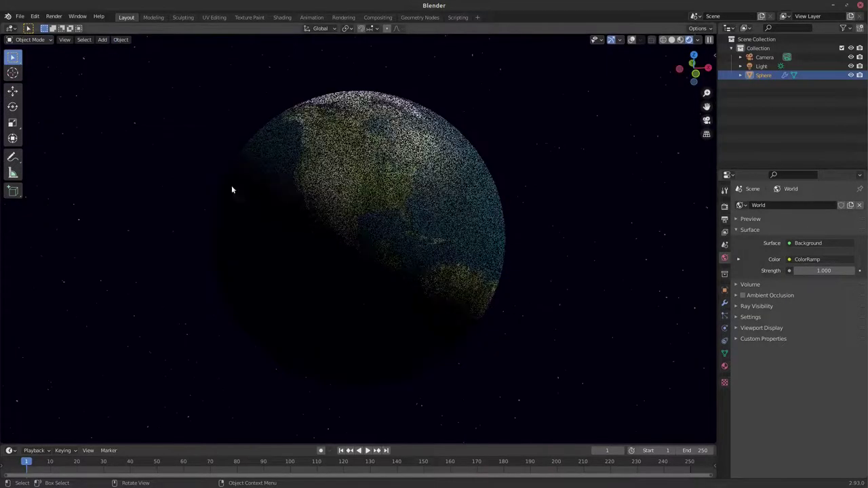
- Lower the World background Strength from 1.000 to 0.100
click(282, 17)
click(466, 392)
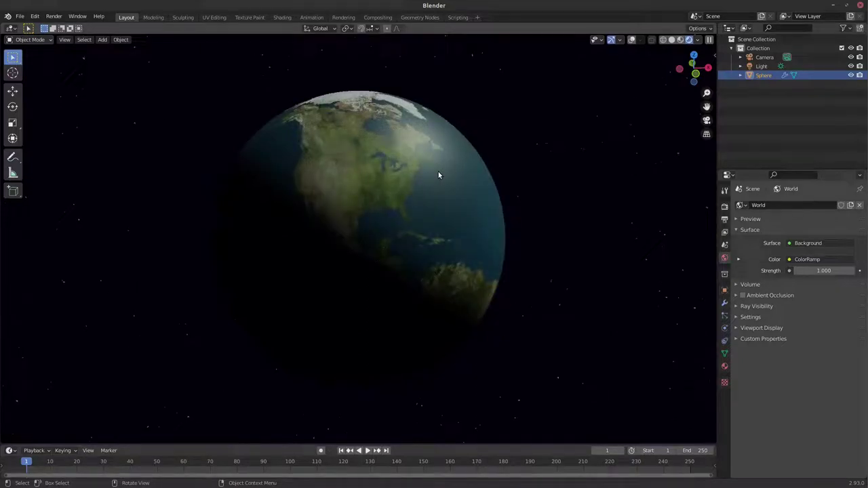
click(797, 271)
drag(823, 271, 794, 271)
- Switch the Shading node editor back to the sphere's object material nodes
click(282, 17)
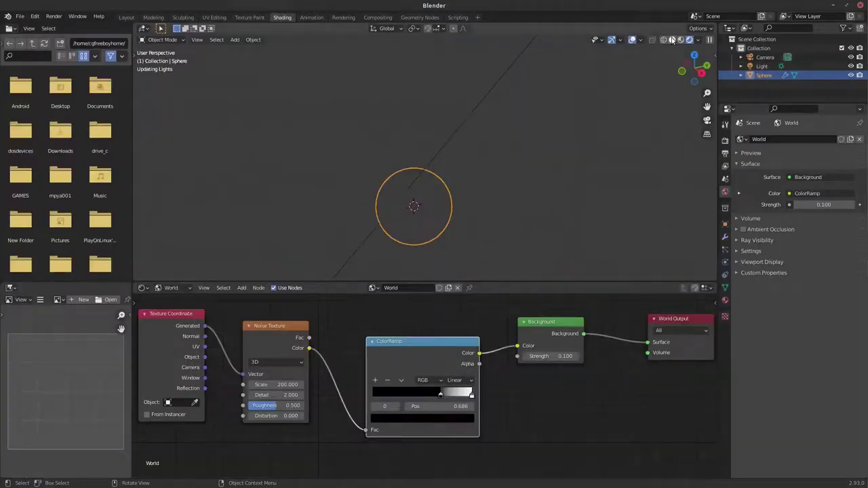
click(169, 287)
click(166, 300)
- Enlarge the node editor and duplicate the earth image node, loading 8081_earthspec2k.jpg into the copy
mouse_move(418, 308)
mouse_down()
mouse_move(541, 309)
mouse_move(482, 322)
mouse_move(300, 325)
mouse_up()
drag(530, 283, 530, 166)
drag(597, 248, 600, 212)
drag(274, 316, 288, 260)
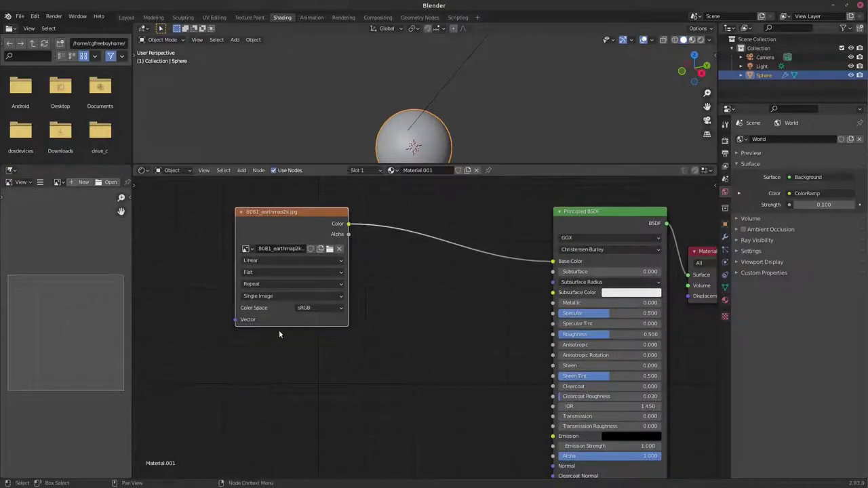
key(shift+d)
click(316, 359)
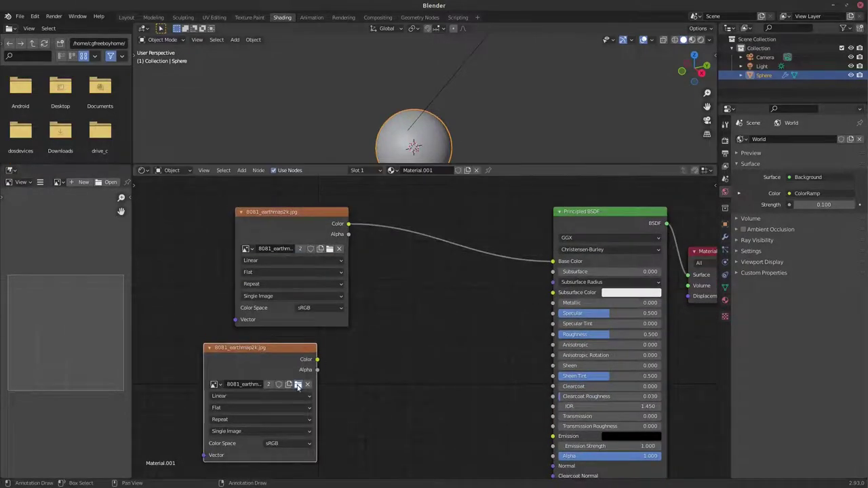
click(298, 384)
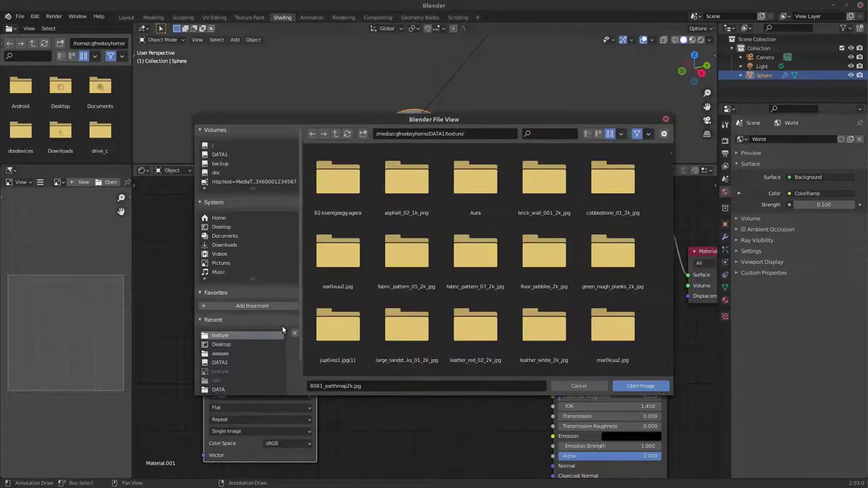
scroll(467, 330, down, 5)
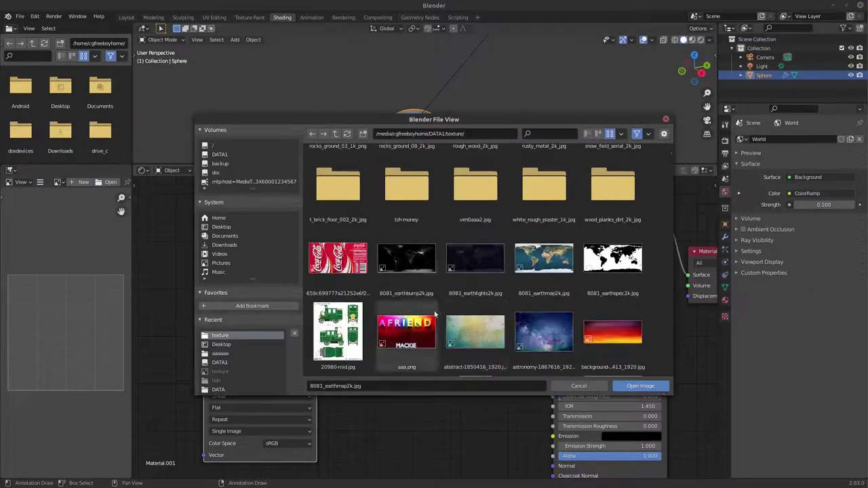
click(617, 260)
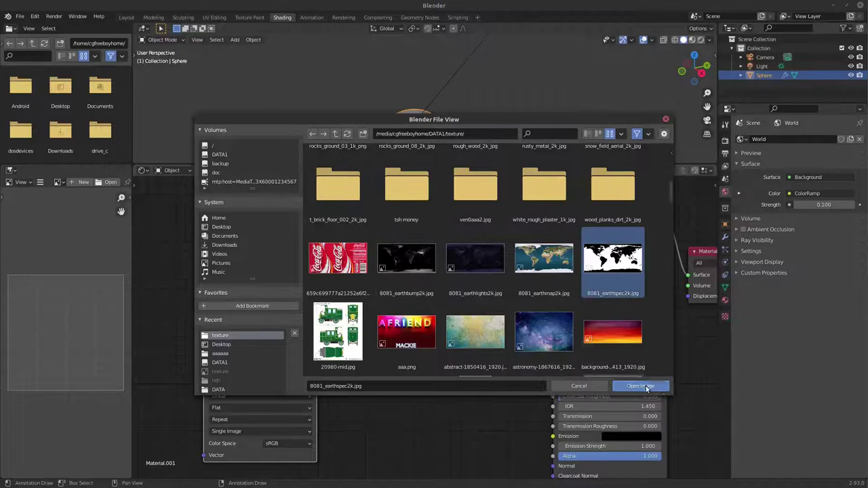
click(640, 386)
- Connect the specular map to the Specular input and set it to Non-Color
drag(317, 358, 552, 313)
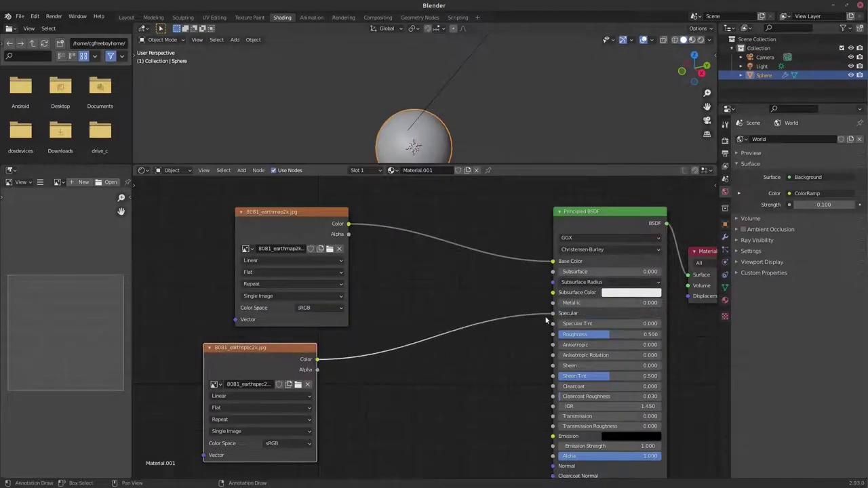
mouse_move(251, 356)
mouse_down()
mouse_move(195, 352)
mouse_move(180, 337)
mouse_up()
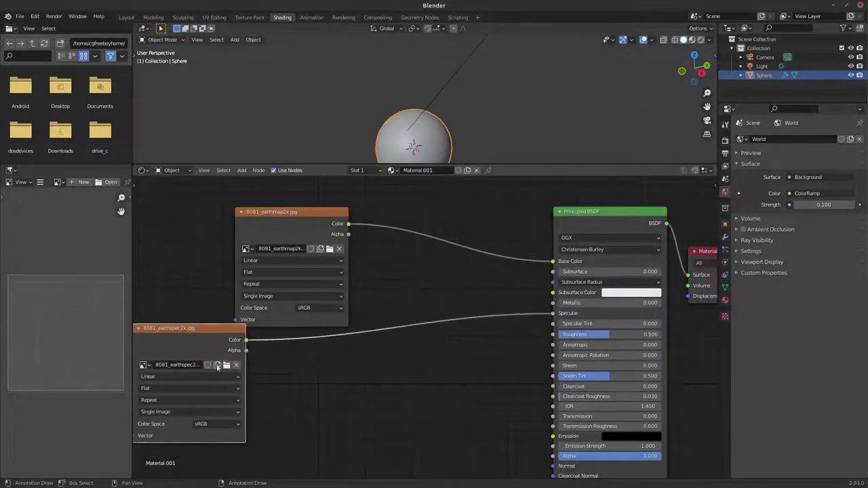
click(171, 411)
click(207, 424)
click(205, 381)
- Duplicate the specular image node and load 8081_earthbump2k.jpg into the copy
key(shift+d)
click(295, 373)
click(344, 400)
scroll(468, 339, down, 5)
click(410, 270)
scroll(434, 298, down, 3)
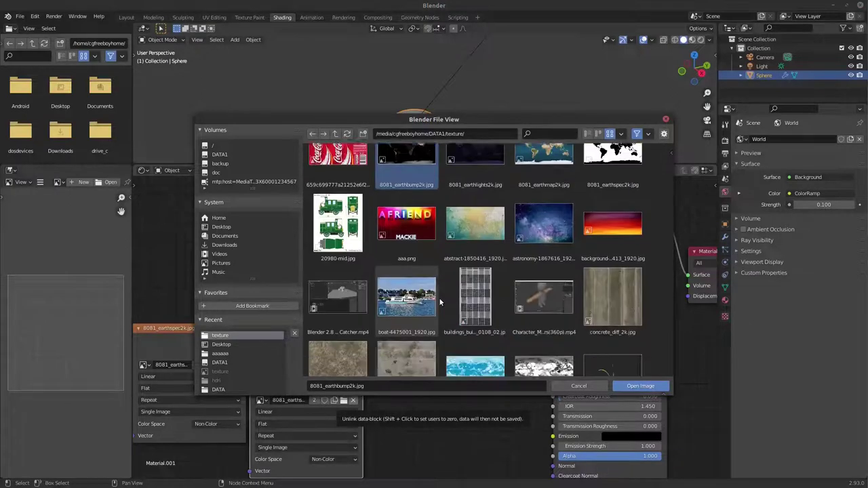
scroll(440, 303, down, 2)
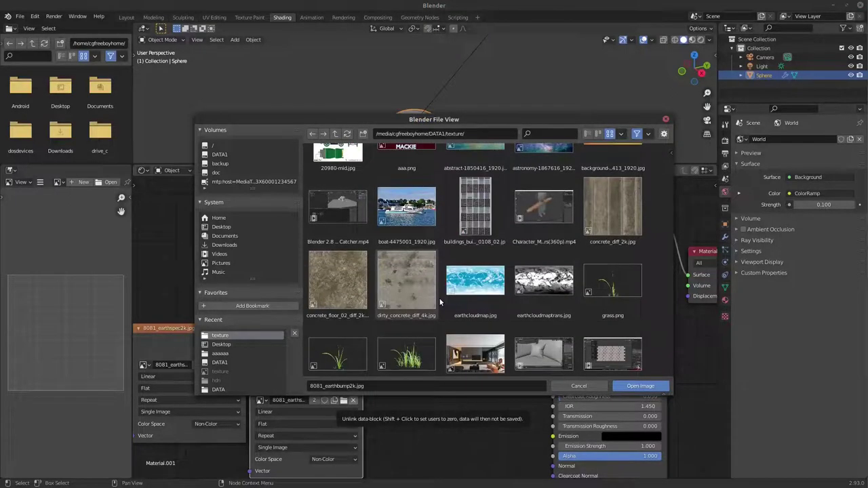
scroll(439, 302, down, 3)
scroll(440, 302, down, 4)
scroll(440, 303, down, 1)
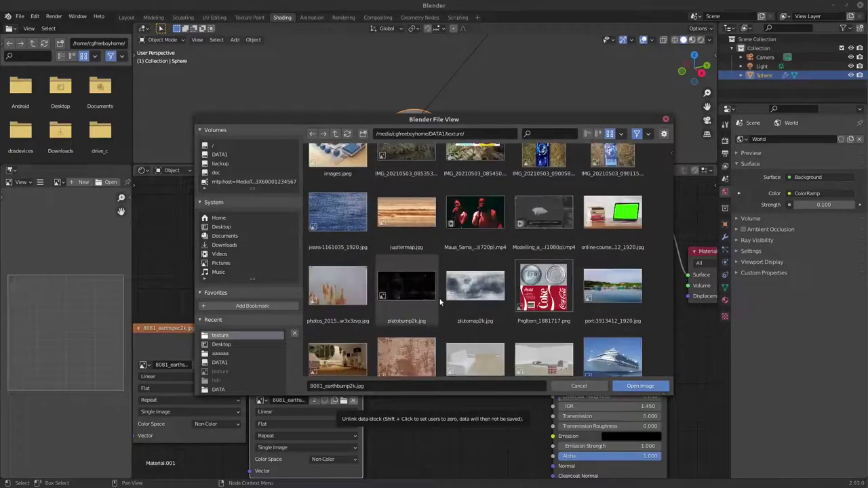
scroll(439, 302, up, 2)
scroll(439, 302, up, 2)
scroll(439, 303, up, 2)
scroll(439, 303, up, 2)
click(640, 386)
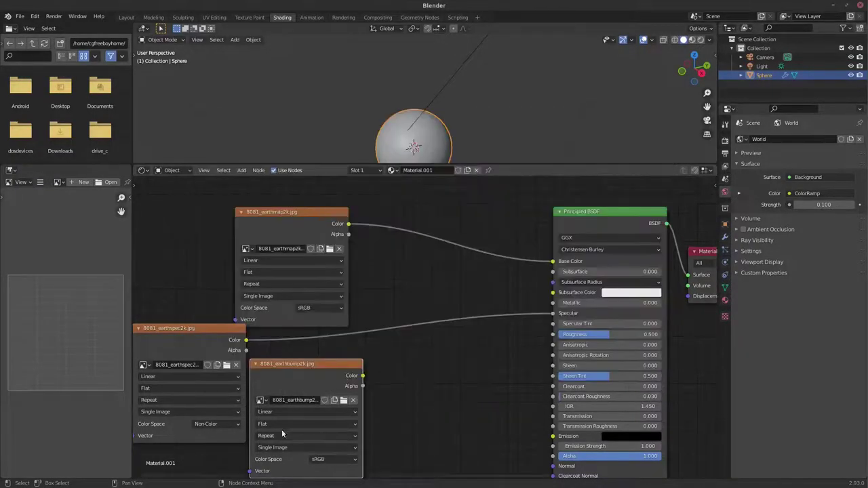
- Connect the earth bump map to the Principled BSDF Normal input as Non-Color data
drag(362, 376, 552, 465)
click(332, 459)
click(323, 417)
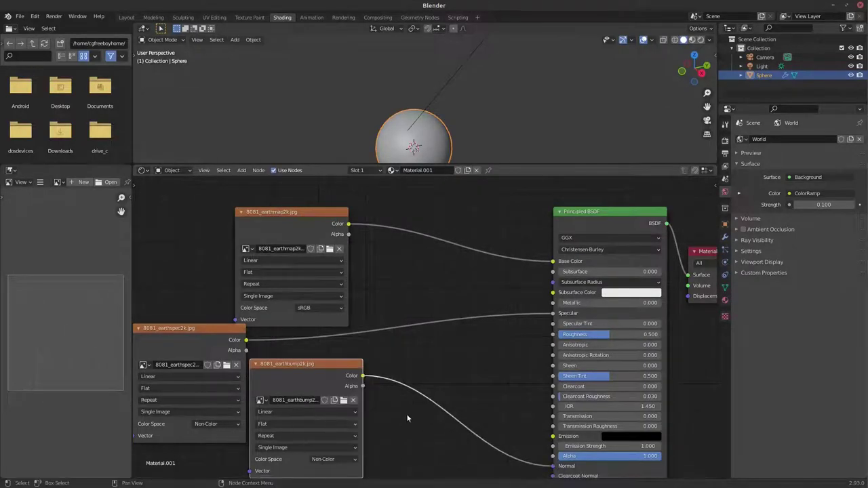
- Insert a Bump node on that link with strength 0.083
key(shift+a)
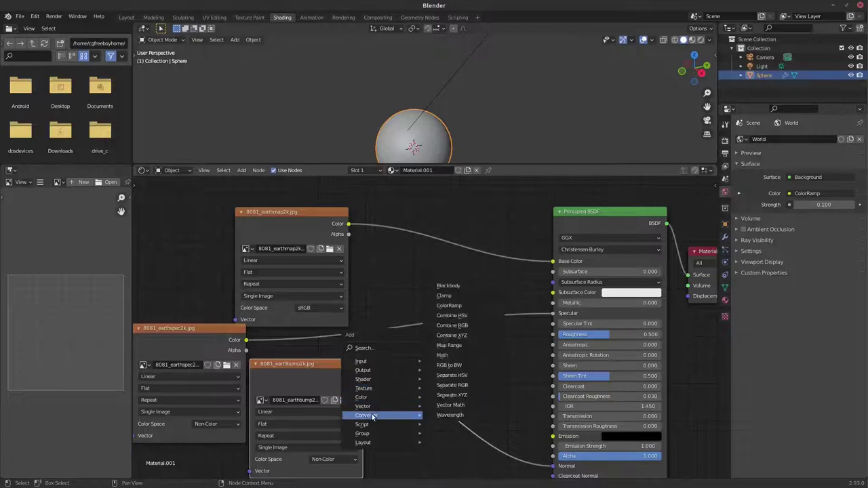
click(454, 336)
click(447, 360)
click(440, 419)
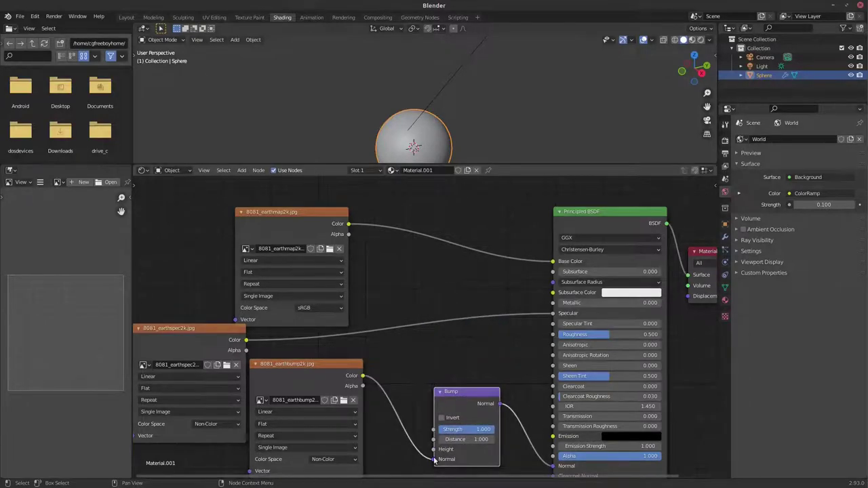
drag(455, 429, 468, 429)
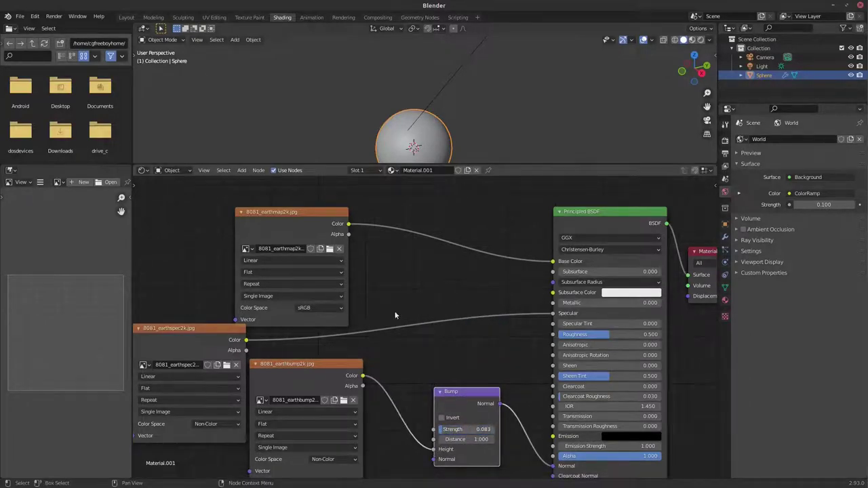
- Preview the bumped globe in the Layout workspace, then return to Shading
click(127, 17)
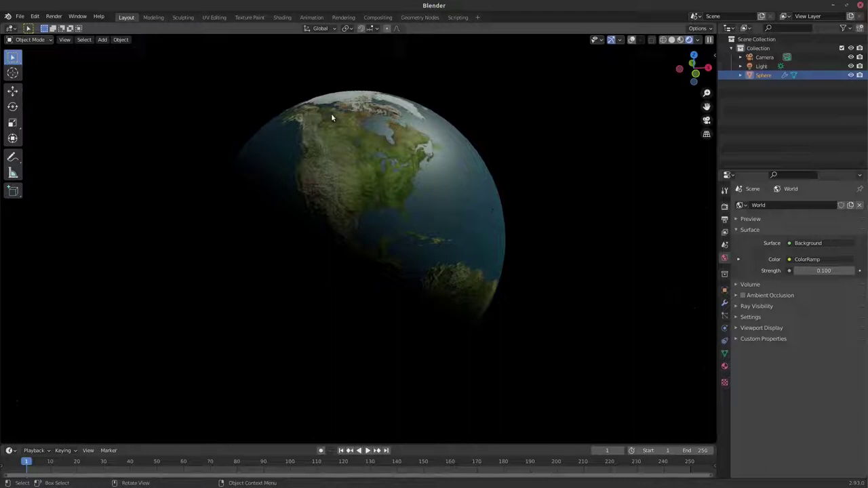
click(282, 17)
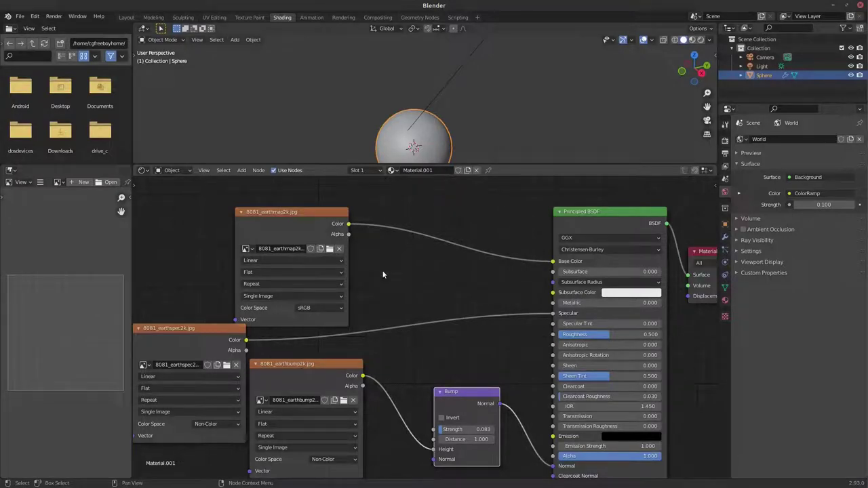
key(shift+a)
mouse_move(357, 262)
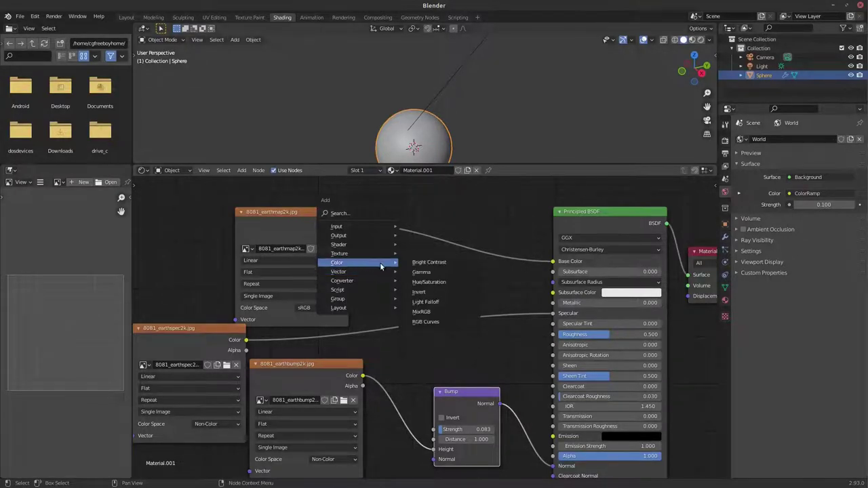
- Insert a Mix node on the Base Color link, fed by a duplicated image node loading earthcloudmaptrans.jpg
click(425, 313)
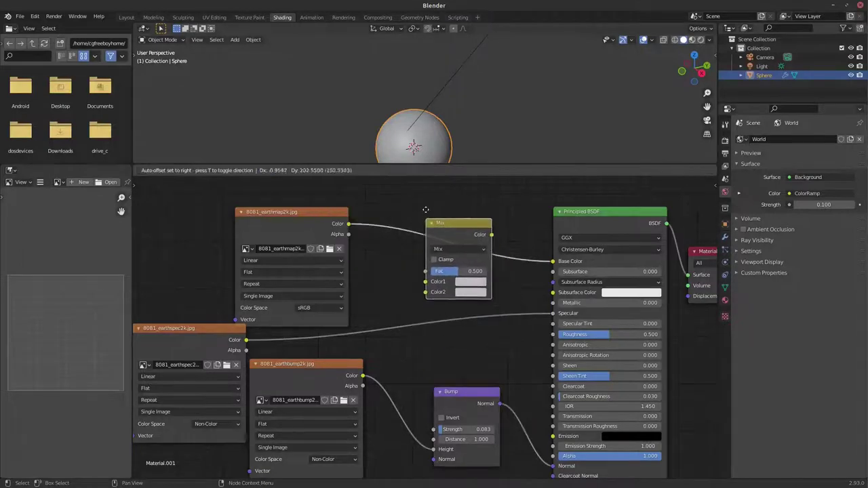
click(458, 238)
click(196, 345)
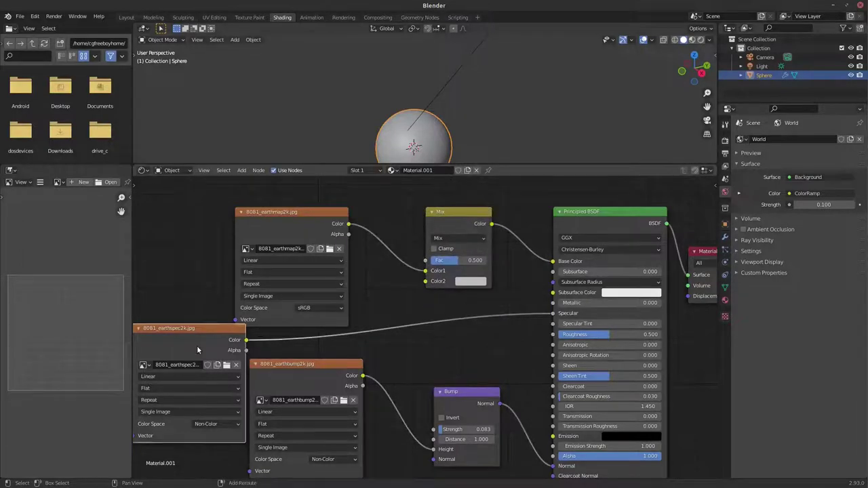
key(shift+d)
click(213, 223)
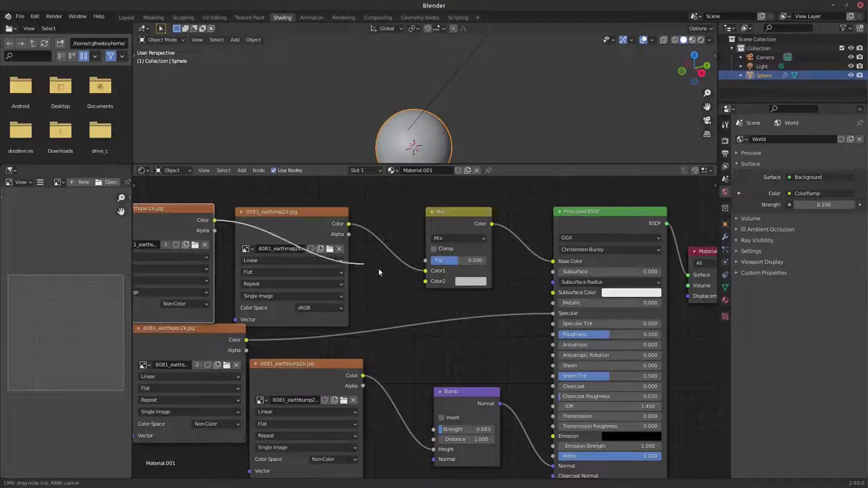
click(194, 244)
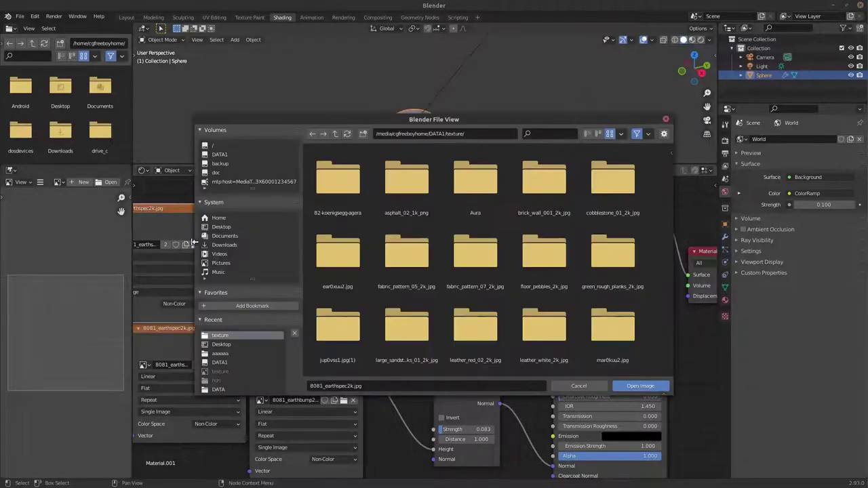
scroll(416, 261, down, 2)
scroll(410, 264, down, 3)
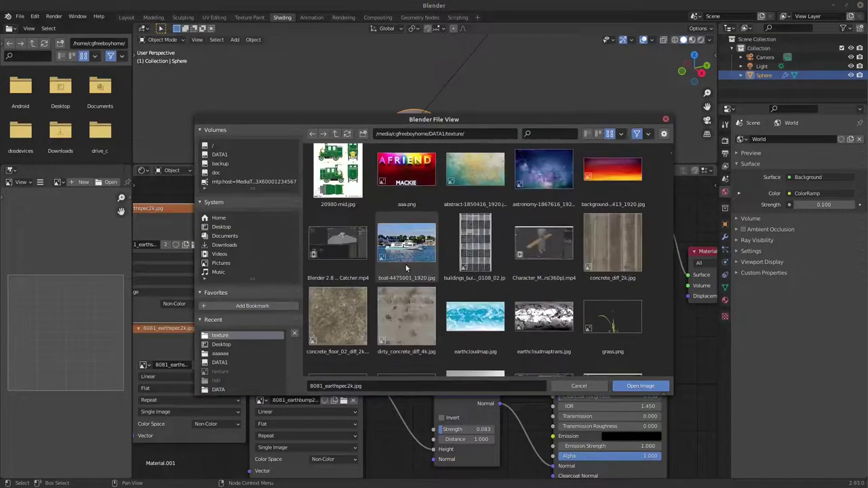
click(544, 315)
click(628, 389)
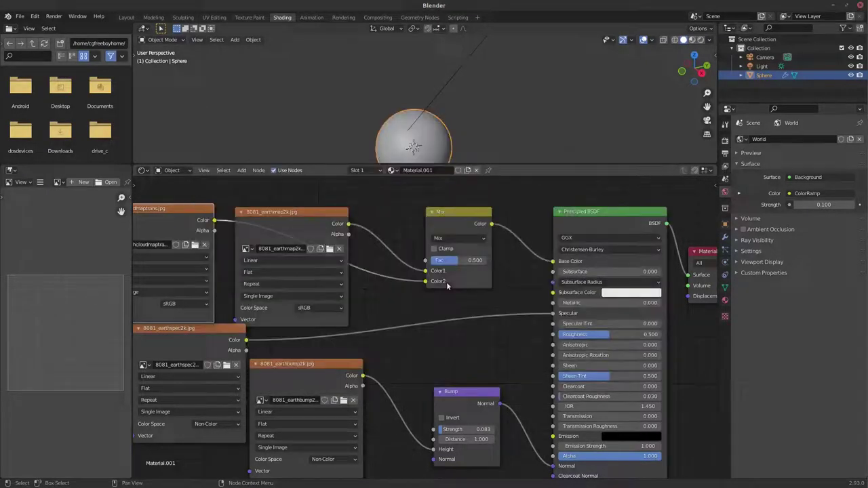
- Enable Clamp on the Mix node and switch the viewport to Rendered shading, centring the globe
click(434, 248)
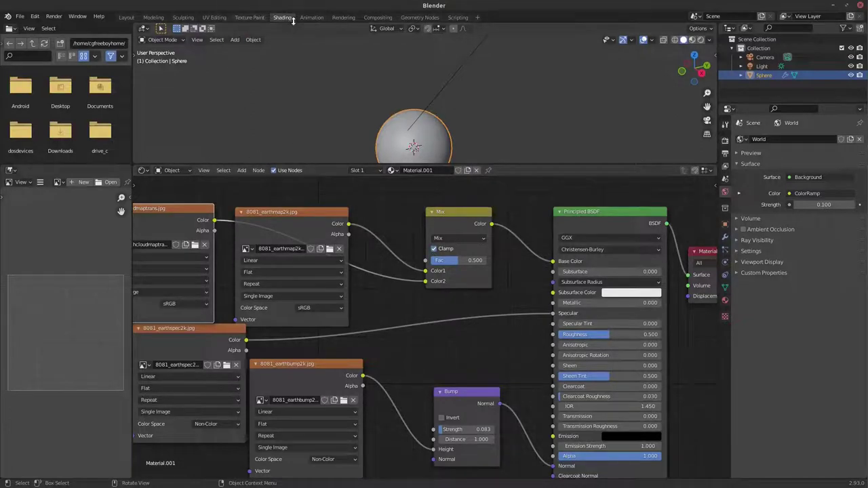
click(699, 39)
scroll(516, 118, up, 3)
shift+middle_drag(671, 156, 680, 121)
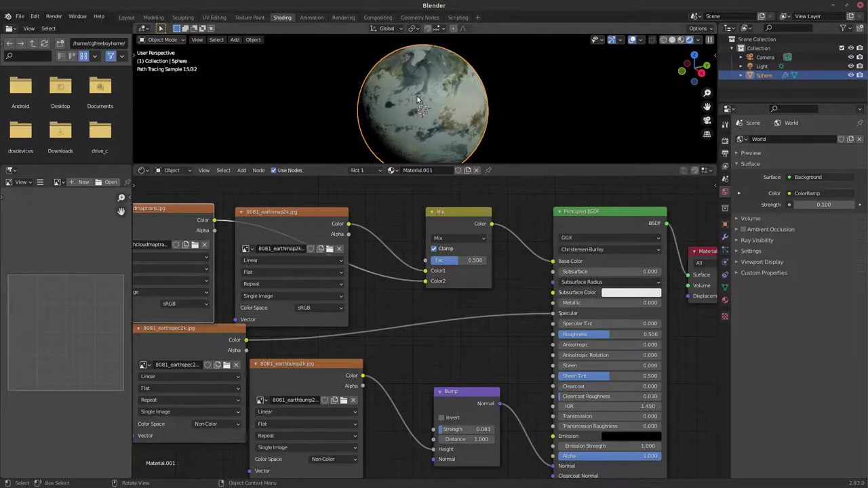
scroll(485, 125, up, 3)
- Set the cloud Mix factor to 0.333
drag(456, 260, 479, 261)
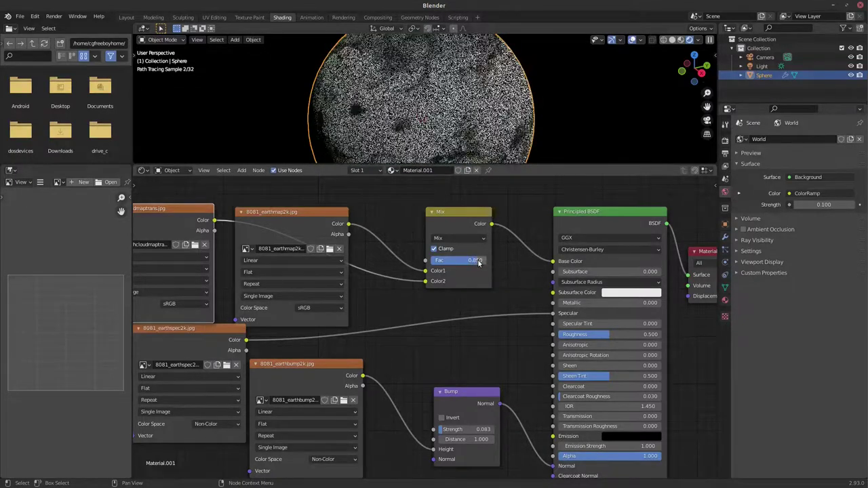
drag(479, 260, 441, 260)
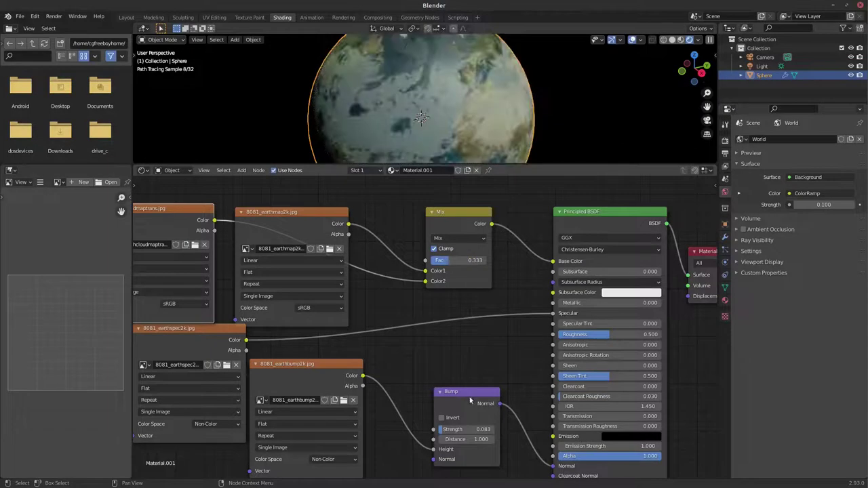
key(shift+a)
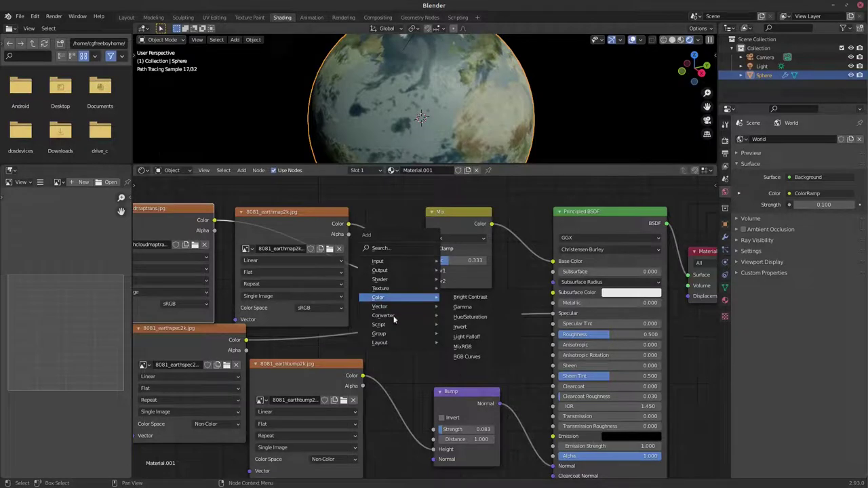
- Try a Clamp node on the Mix factor, then delete it
click(461, 325)
click(346, 192)
key(Home)
drag(345, 192, 426, 270)
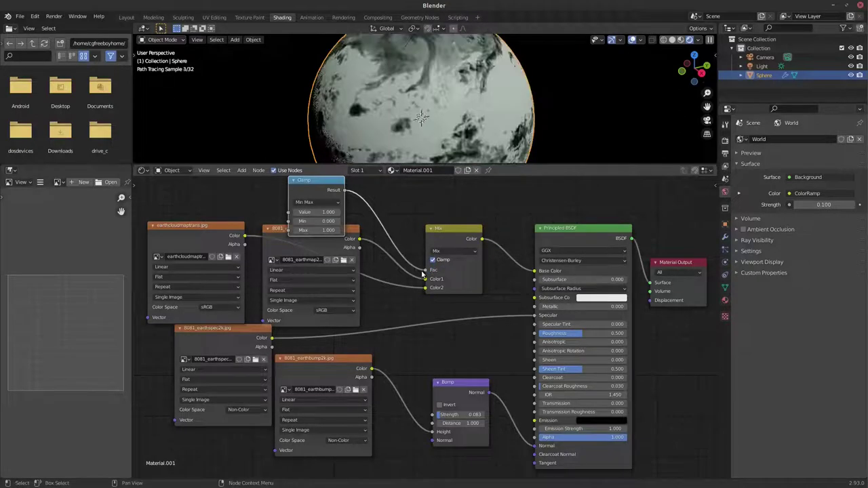
drag(307, 221, 339, 230)
key(x)
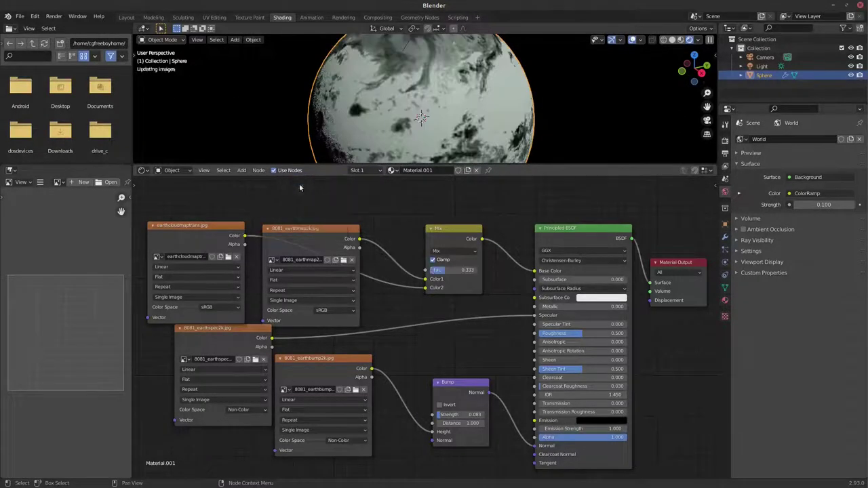
- Add a ColorRamp node driving the Mix factor and move it down-left
key(shift+a)
click(332, 196)
click(330, 204)
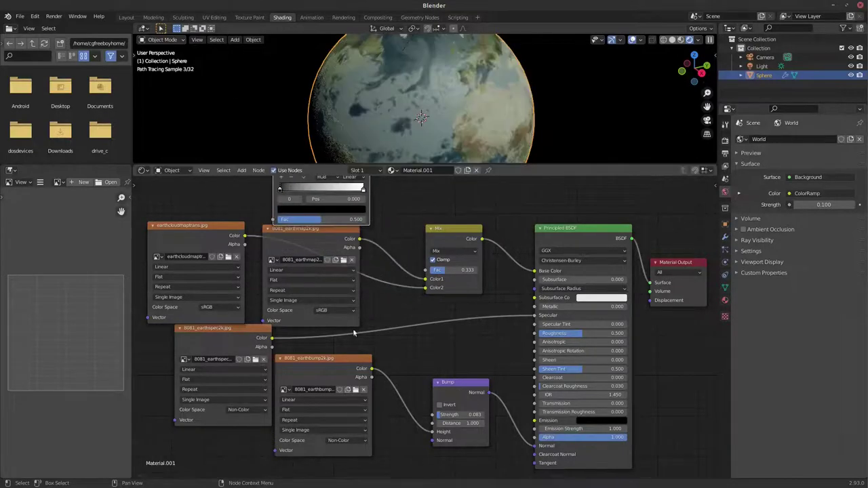
drag(378, 180, 425, 281)
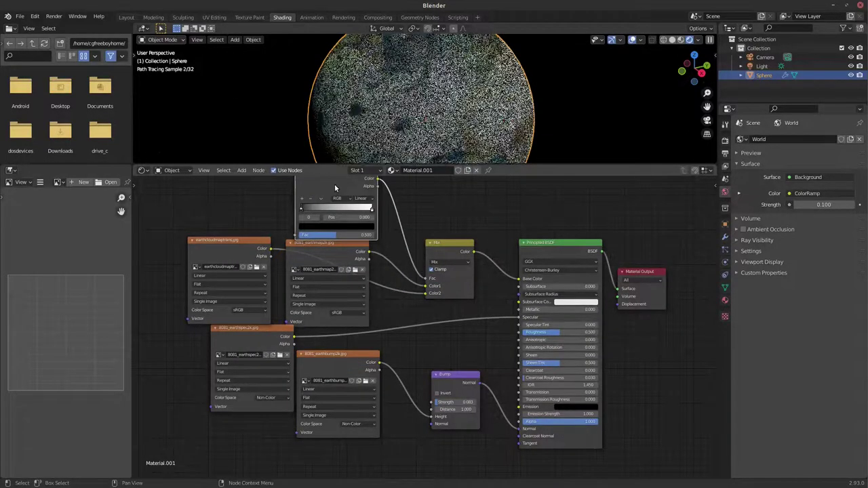
drag(333, 183, 249, 308)
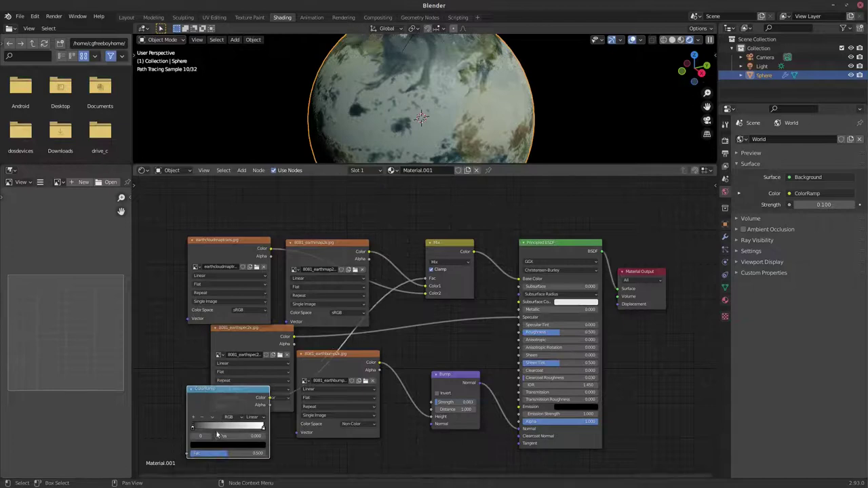
- Set the cloud map to Non-Color and tune the ramp's black stop to about 0.16
drag(193, 427, 208, 427)
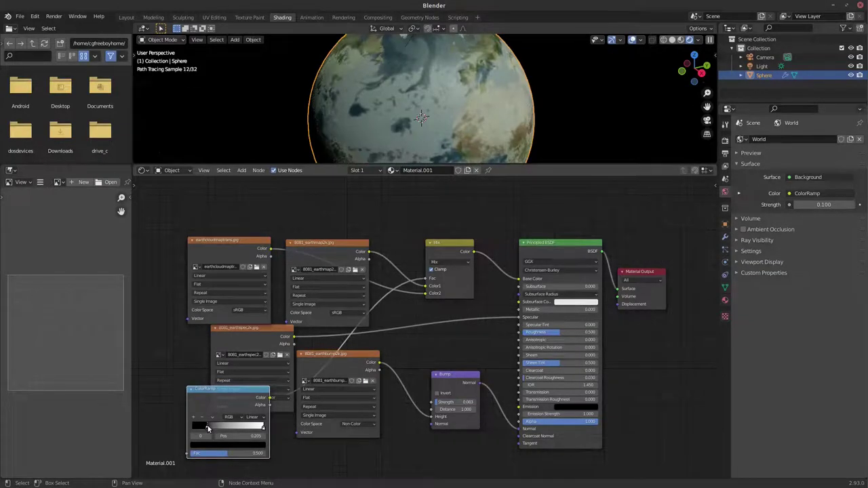
click(247, 311)
click(250, 341)
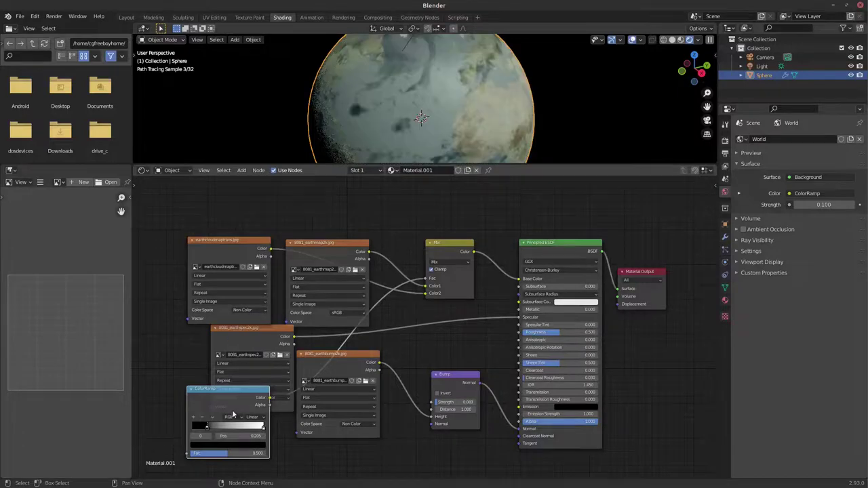
drag(208, 425, 228, 427)
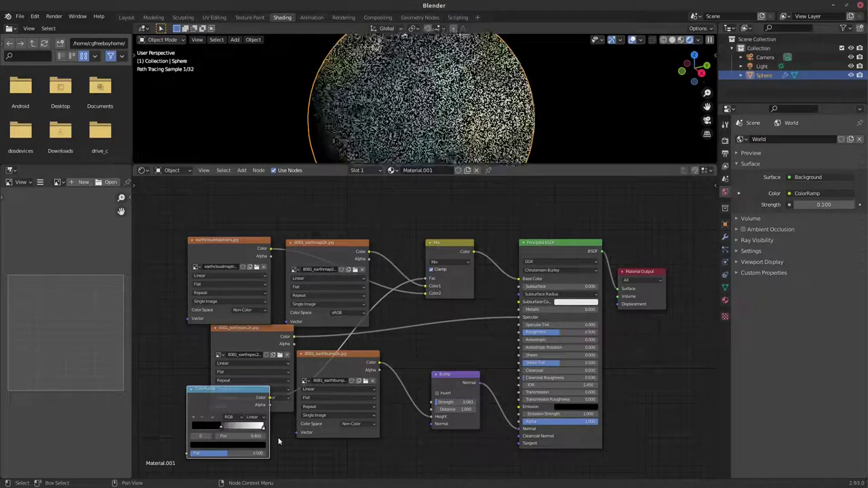
drag(229, 427, 203, 427)
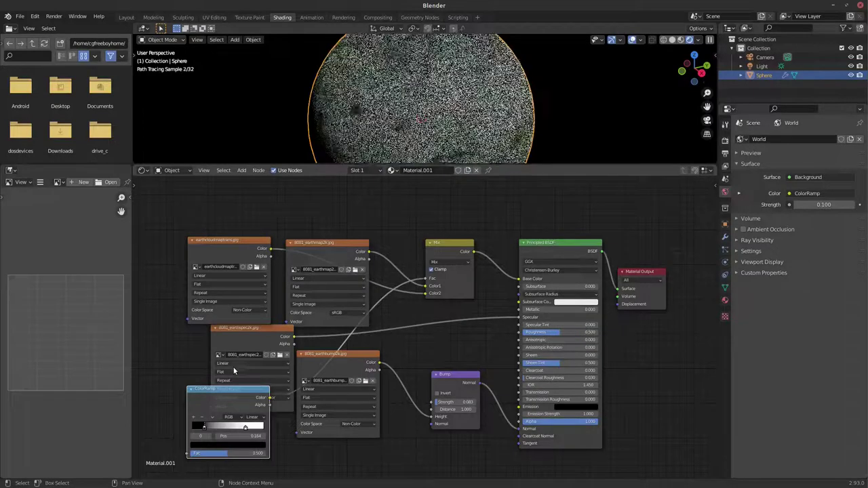
- Check the globe in Layout, then spread and sharpen the ramp stops (one at 0.395)
click(126, 17)
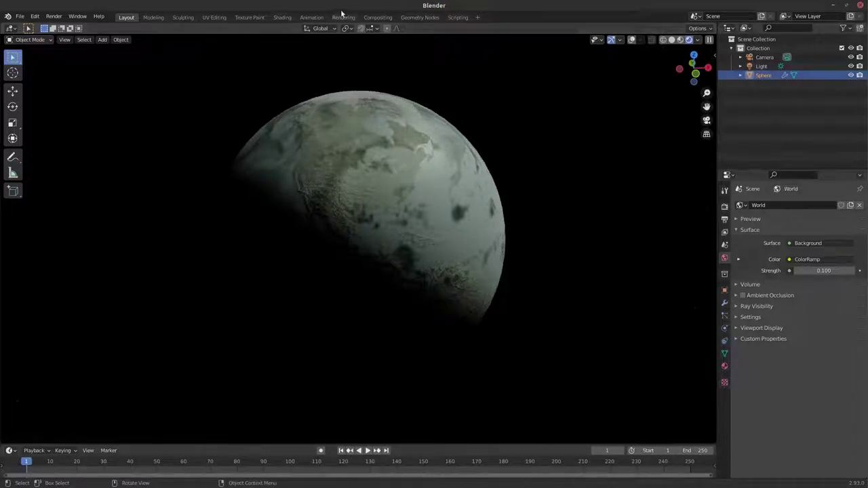
click(283, 17)
drag(245, 427, 257, 428)
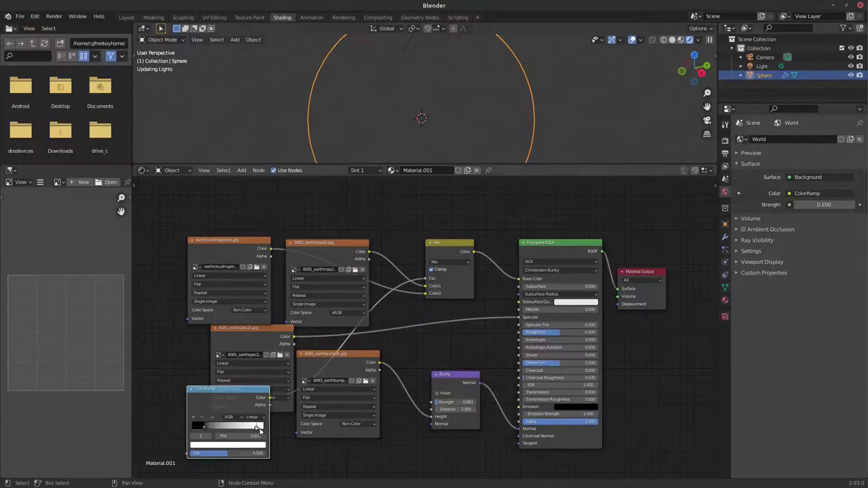
mouse_move(204, 427)
mouse_down()
mouse_move(222, 430)
mouse_move(196, 427)
mouse_up()
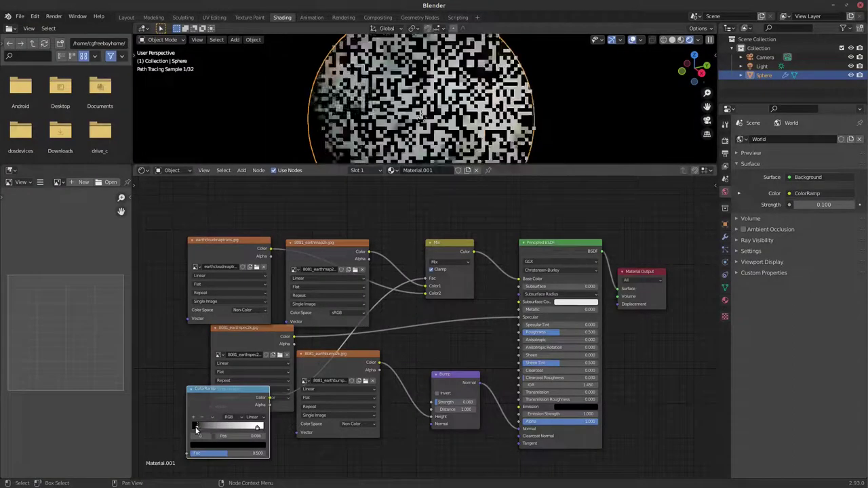
drag(257, 427, 263, 427)
drag(195, 428, 220, 427)
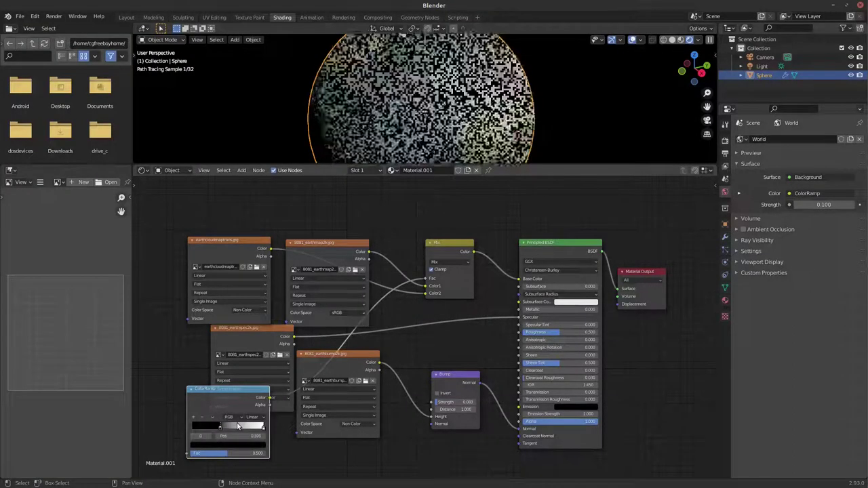
click(126, 17)
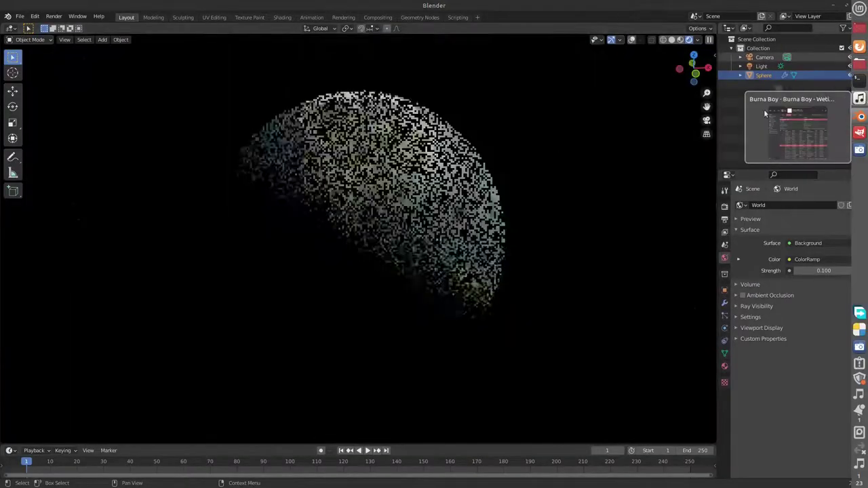
click(763, 109)
click(569, 59)
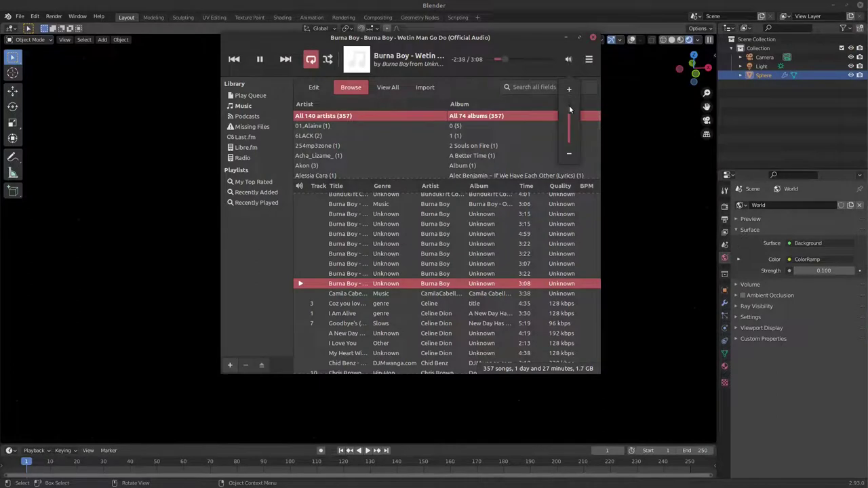
click(468, 242)
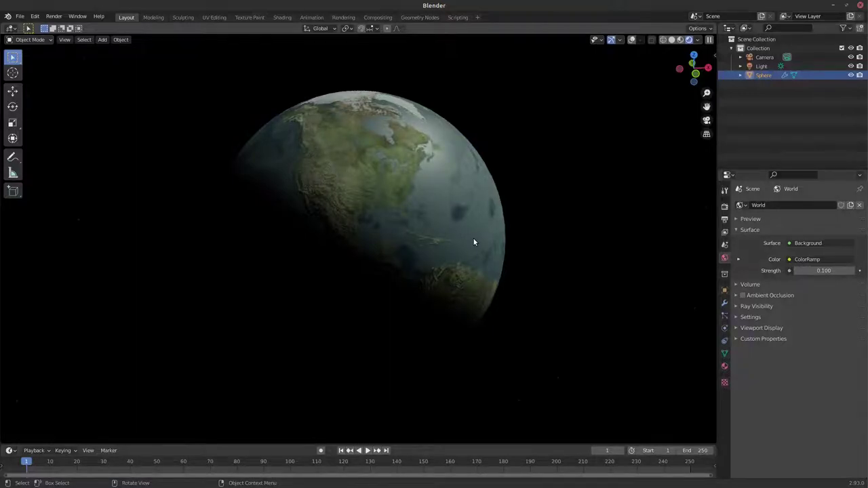
- Rotate the globe 31.9° about Z, check its Transform values, and open the save dialog
key(r)
key(z)
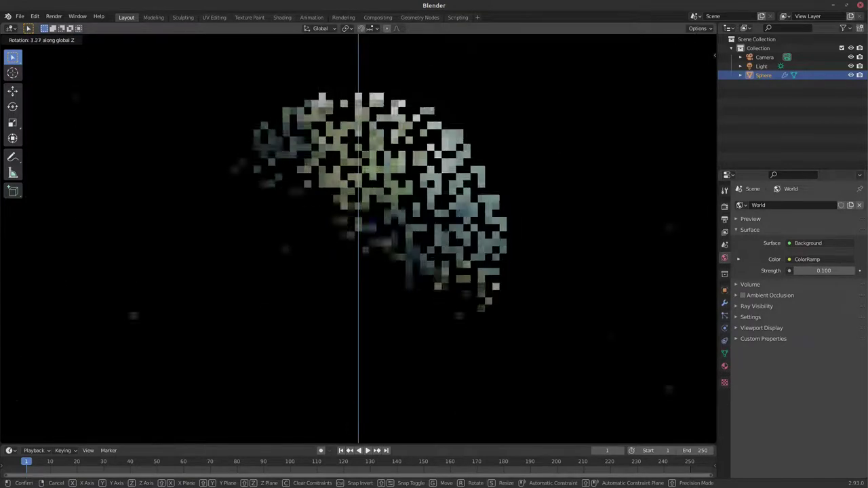
click(611, 312)
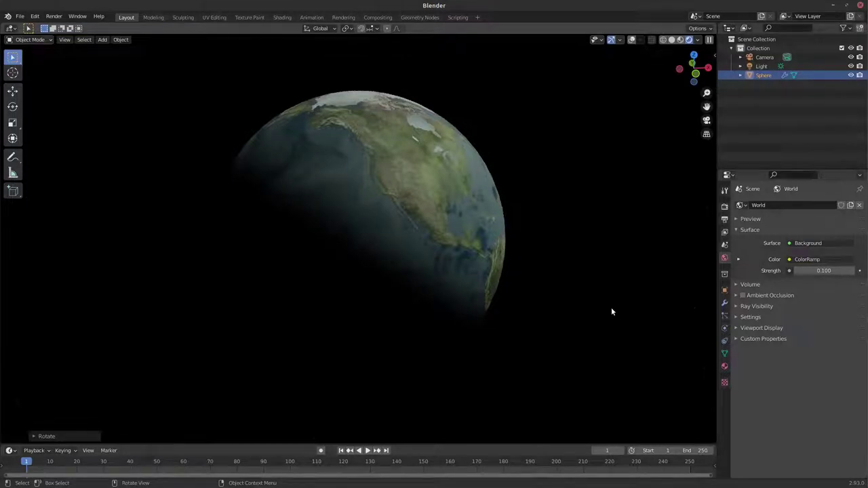
key(n)
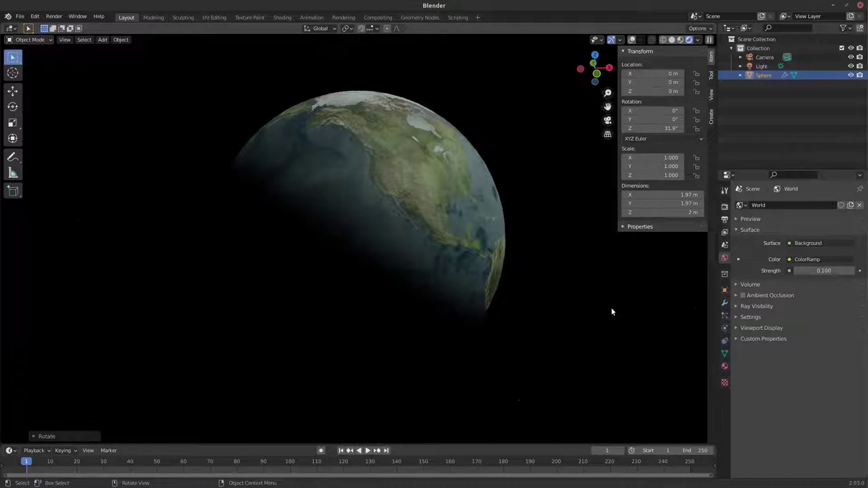
key(n)
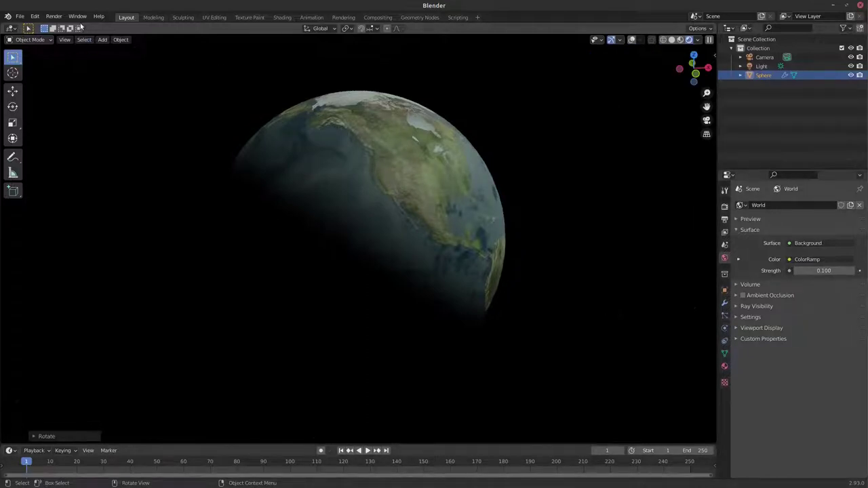
key(ctrl+s)
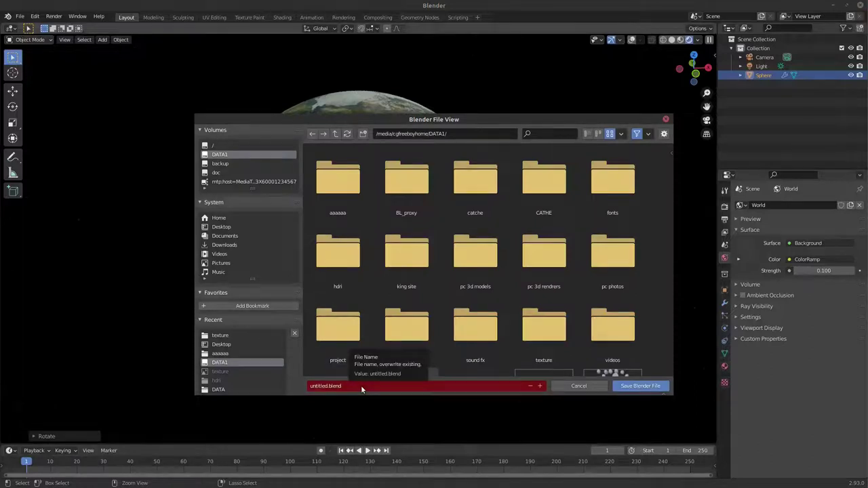
- Name the file 'planet test 1' and save it to the DATA1 folder
click(362, 387)
text(planet test 1)
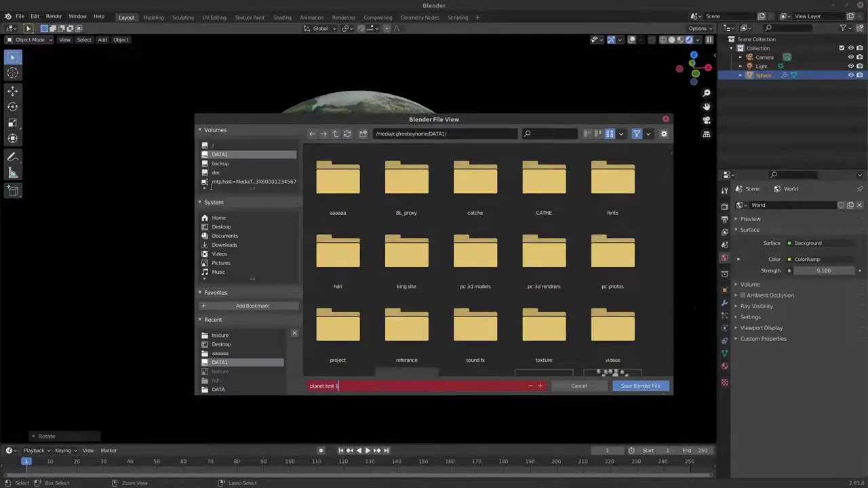
click(640, 386)
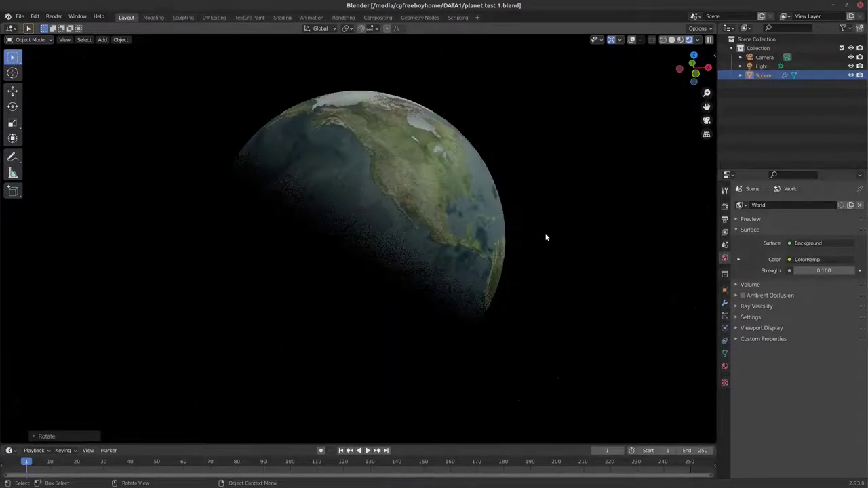
- Toggle the world's Ambient Occlusion on and back off
click(742, 295)
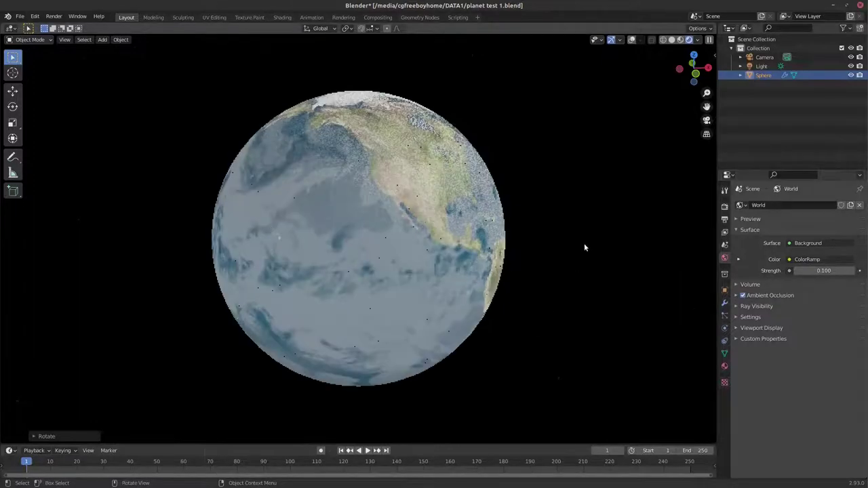
click(735, 295)
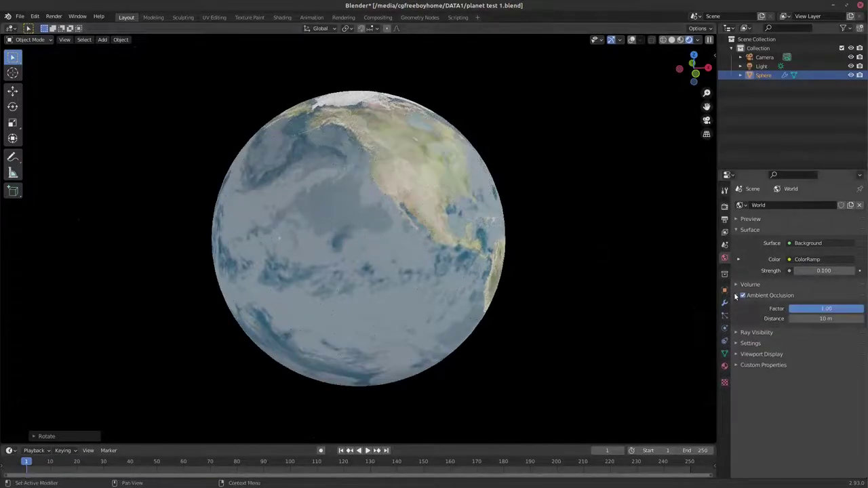
click(735, 295)
click(742, 295)
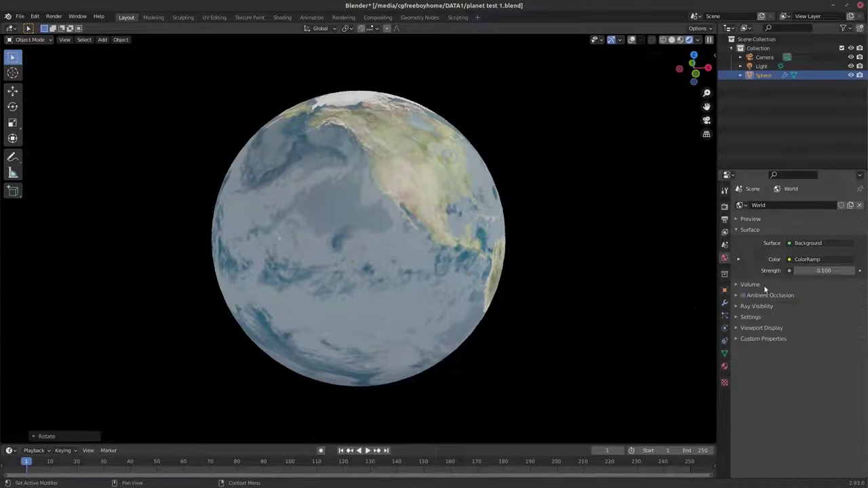
- Enable Adaptive Sampling and OpenImageDenoise denoising in the Cycles render settings
click(724, 206)
click(749, 299)
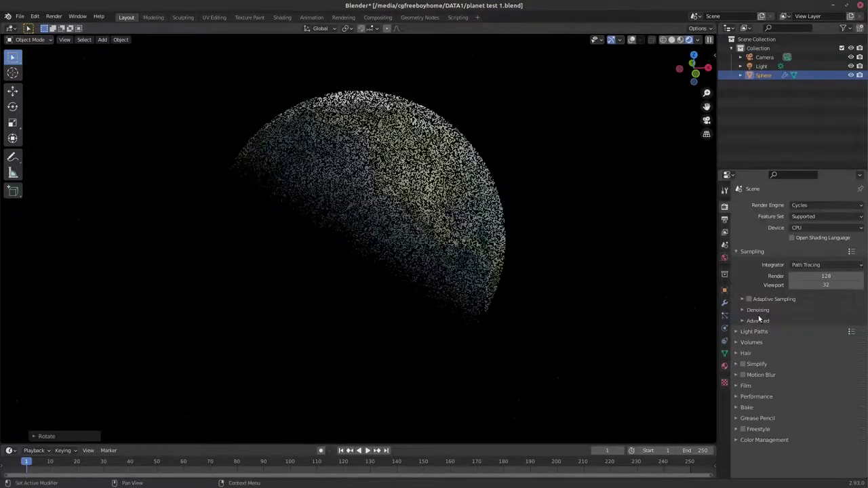
click(739, 299)
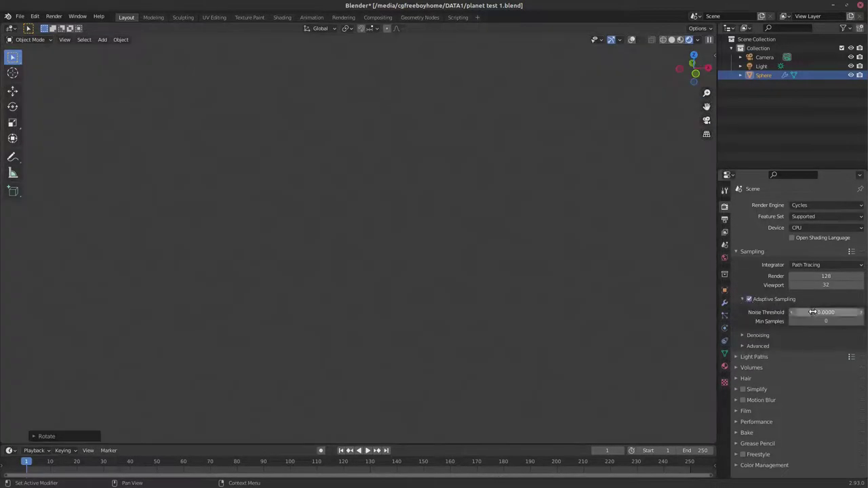
click(746, 335)
click(791, 348)
click(824, 347)
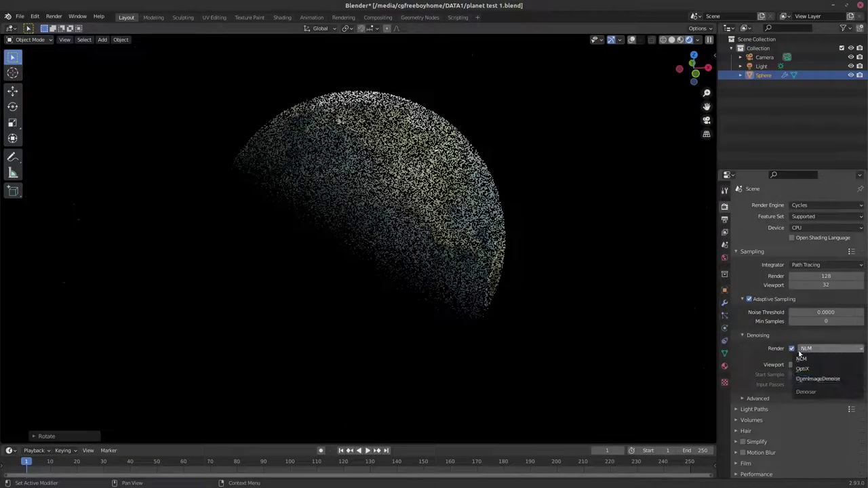
click(817, 379)
- Set render samples to 80, save the file, and start the F12 render
click(807, 276)
text(80)
key(Return)
key(ctrl+s)
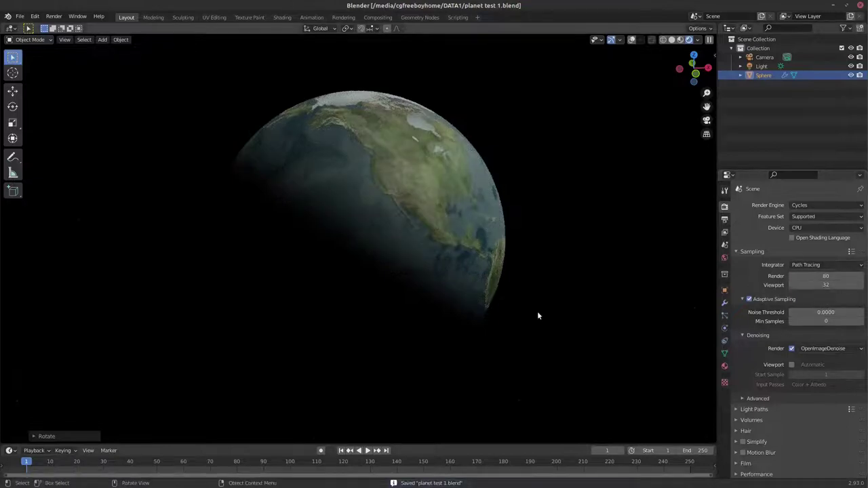
key(F12)
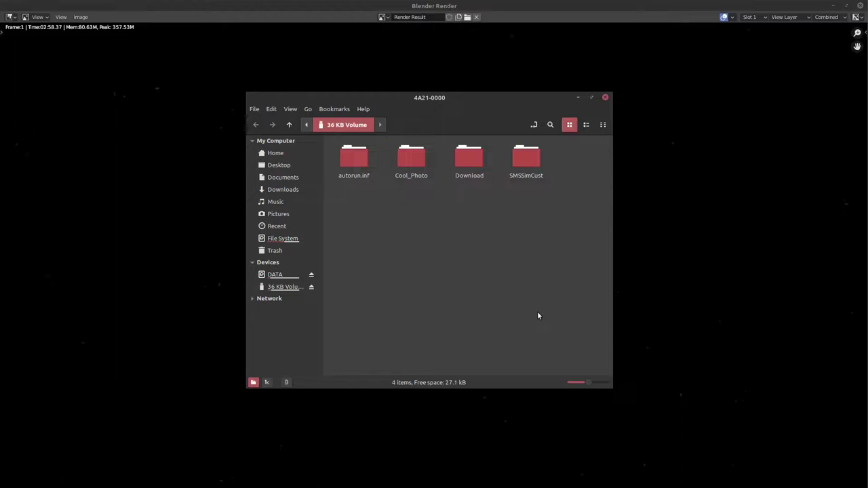
- Close the file manager covering the finished render and open the Image menu
click(606, 97)
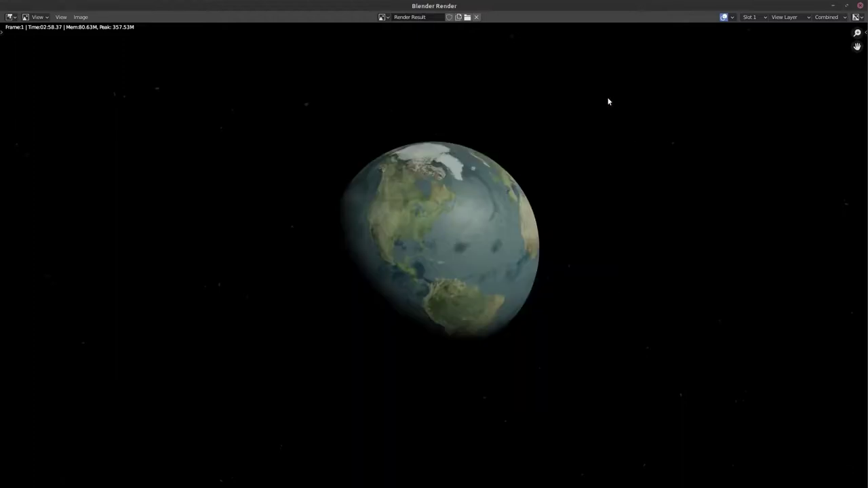
click(80, 19)
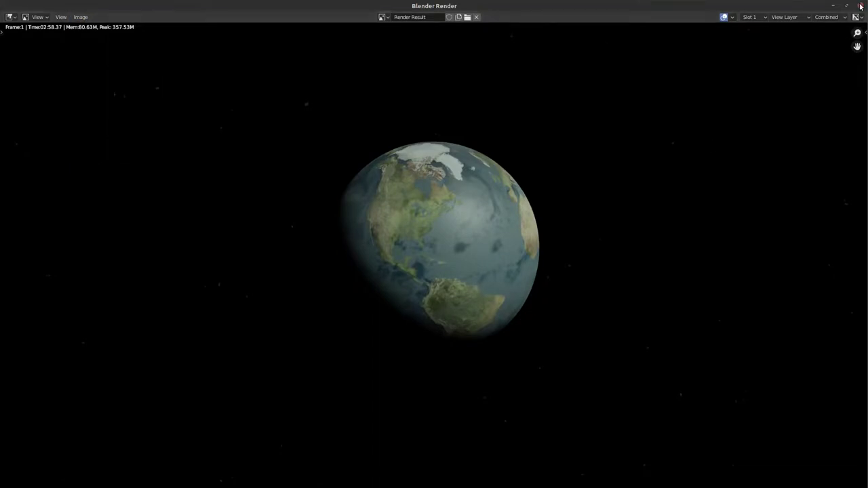
- Close the render, enter camera view with Rendered shading, and orbit the camera to reframe the globe
key(Escape)
key(KP_0)
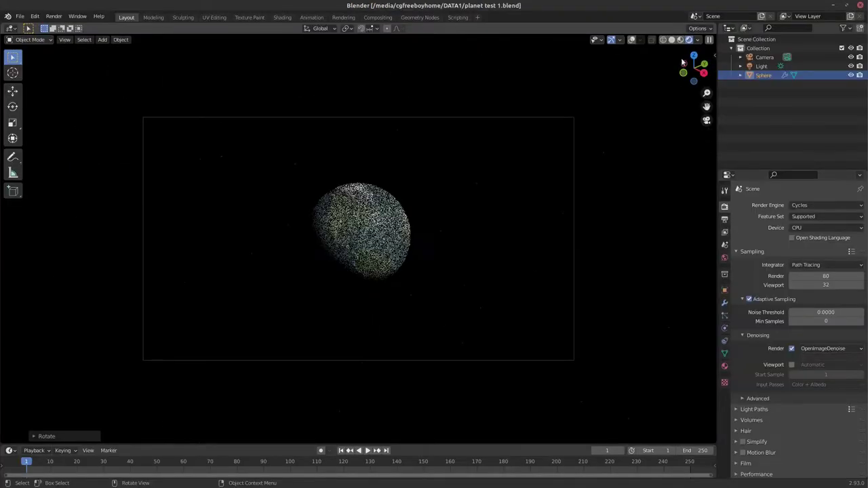
key(n)
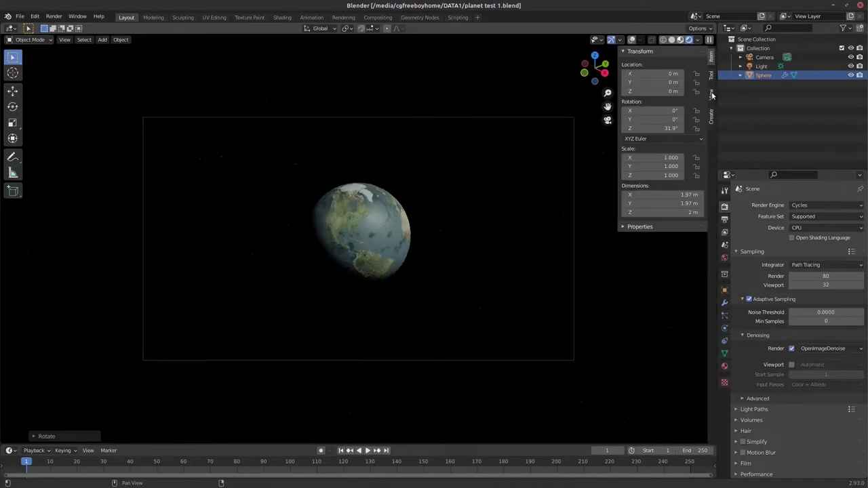
click(711, 92)
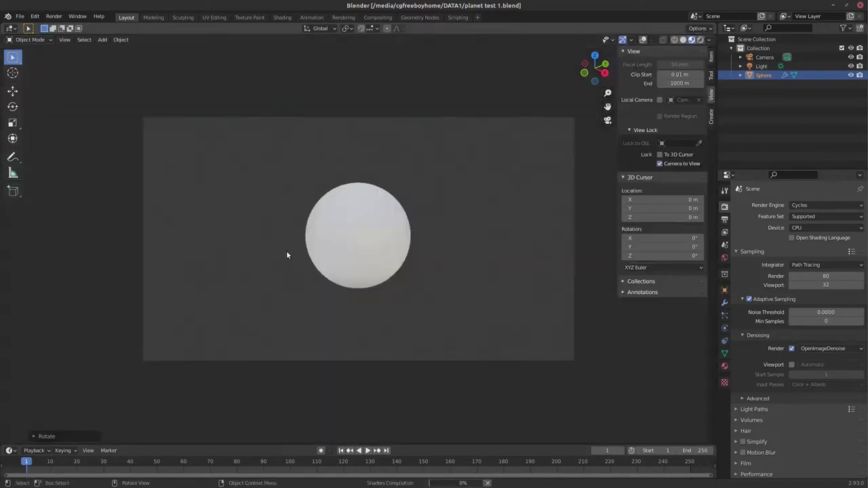
click(700, 40)
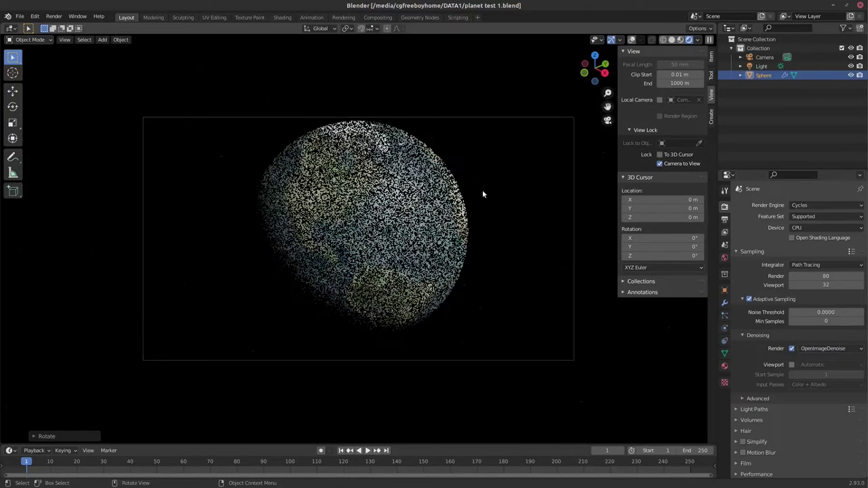
drag(586, 73, 590, 74)
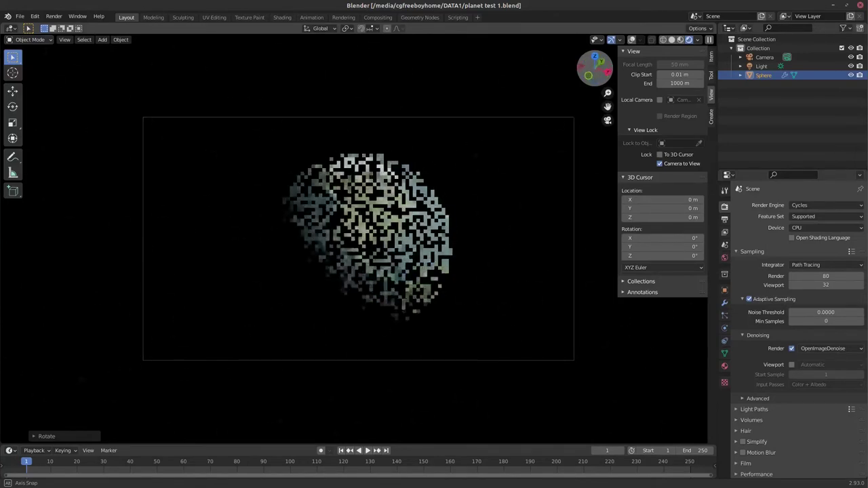
drag(590, 74, 587, 77)
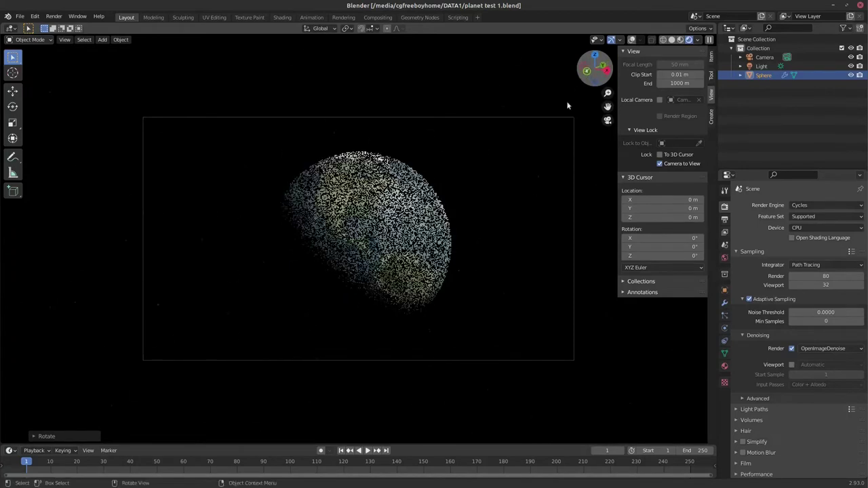